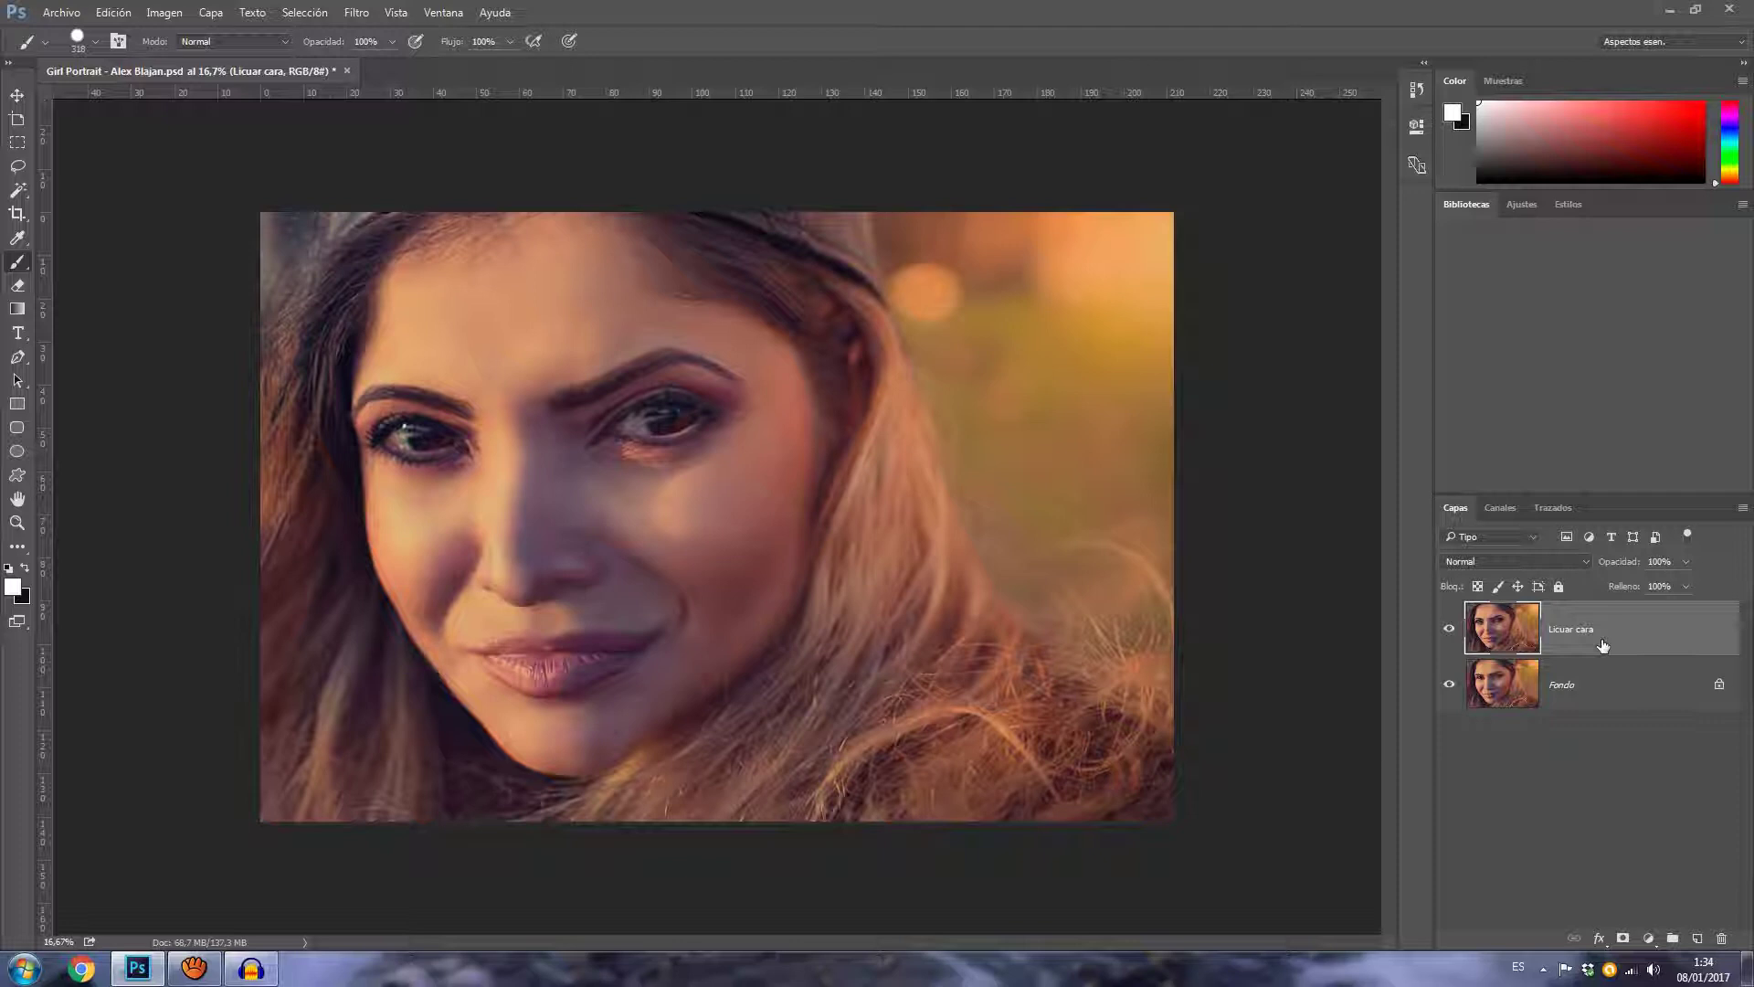
key("ctrl+j")
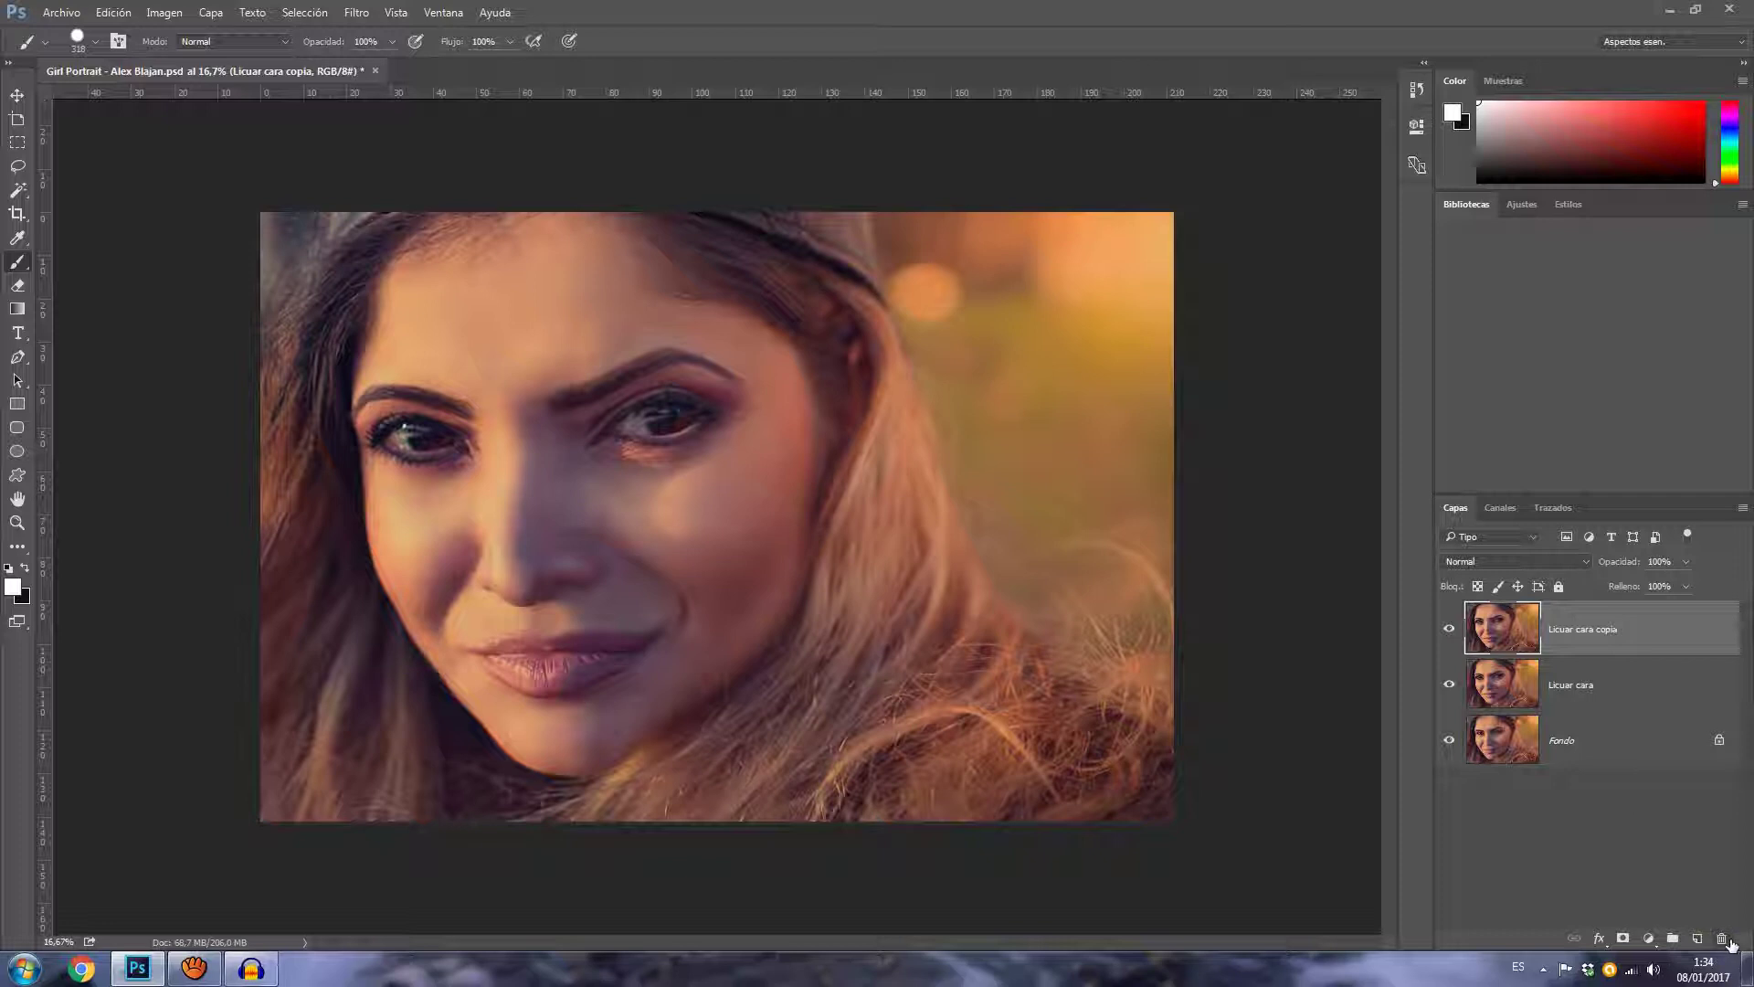
left_click(1723, 939)
left_click(795, 369)
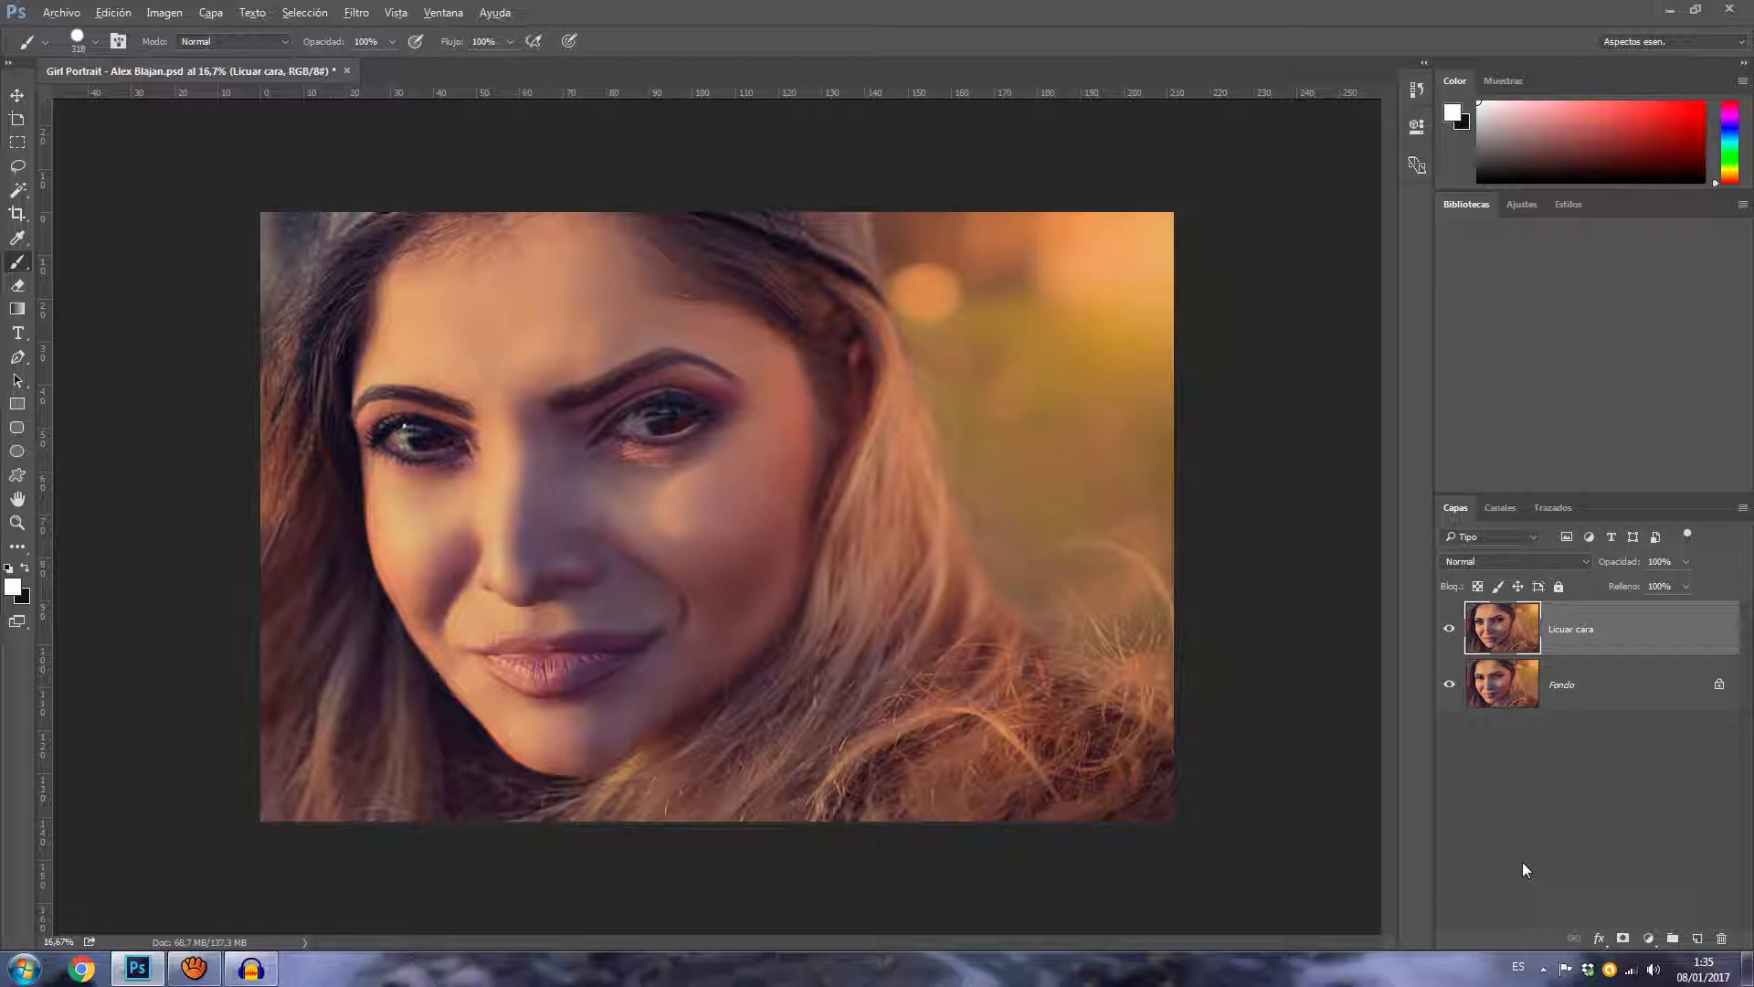
Duplicate the face layer as 'Licuar tabique nasal' and adjust its position in the layer stack
key("ctrl+alt+j")
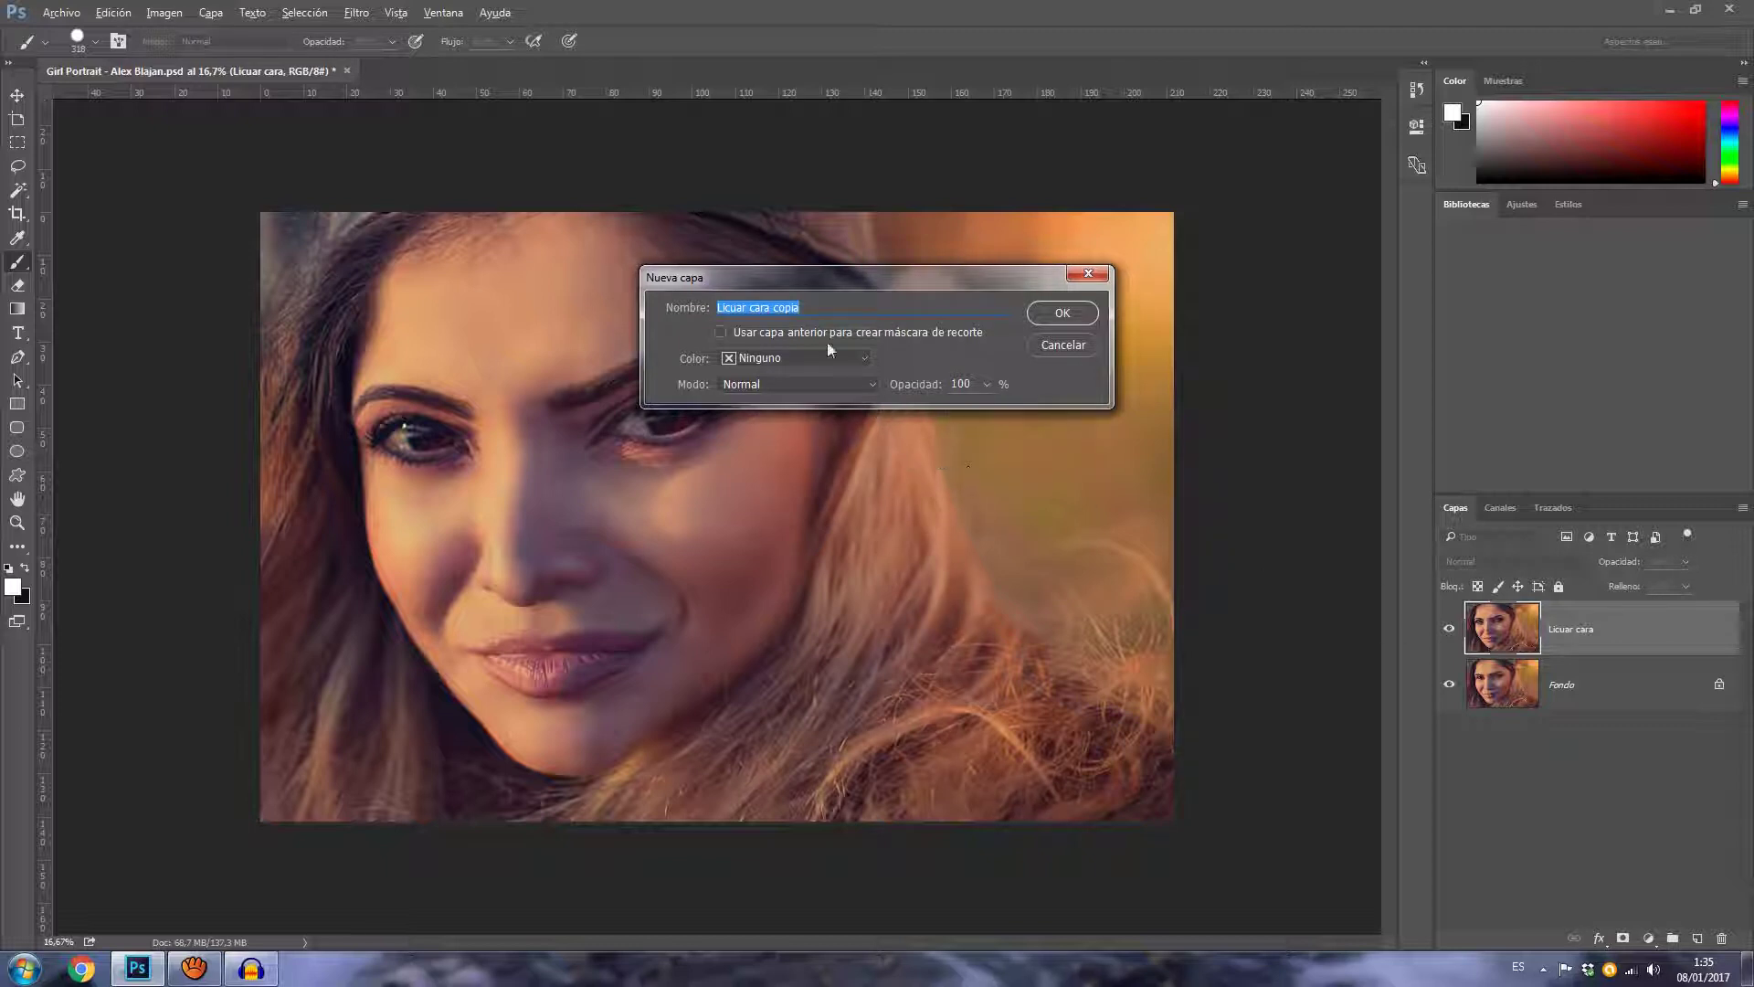
type("L")
type("icuar tabique na")
type("sal")
key("Return")
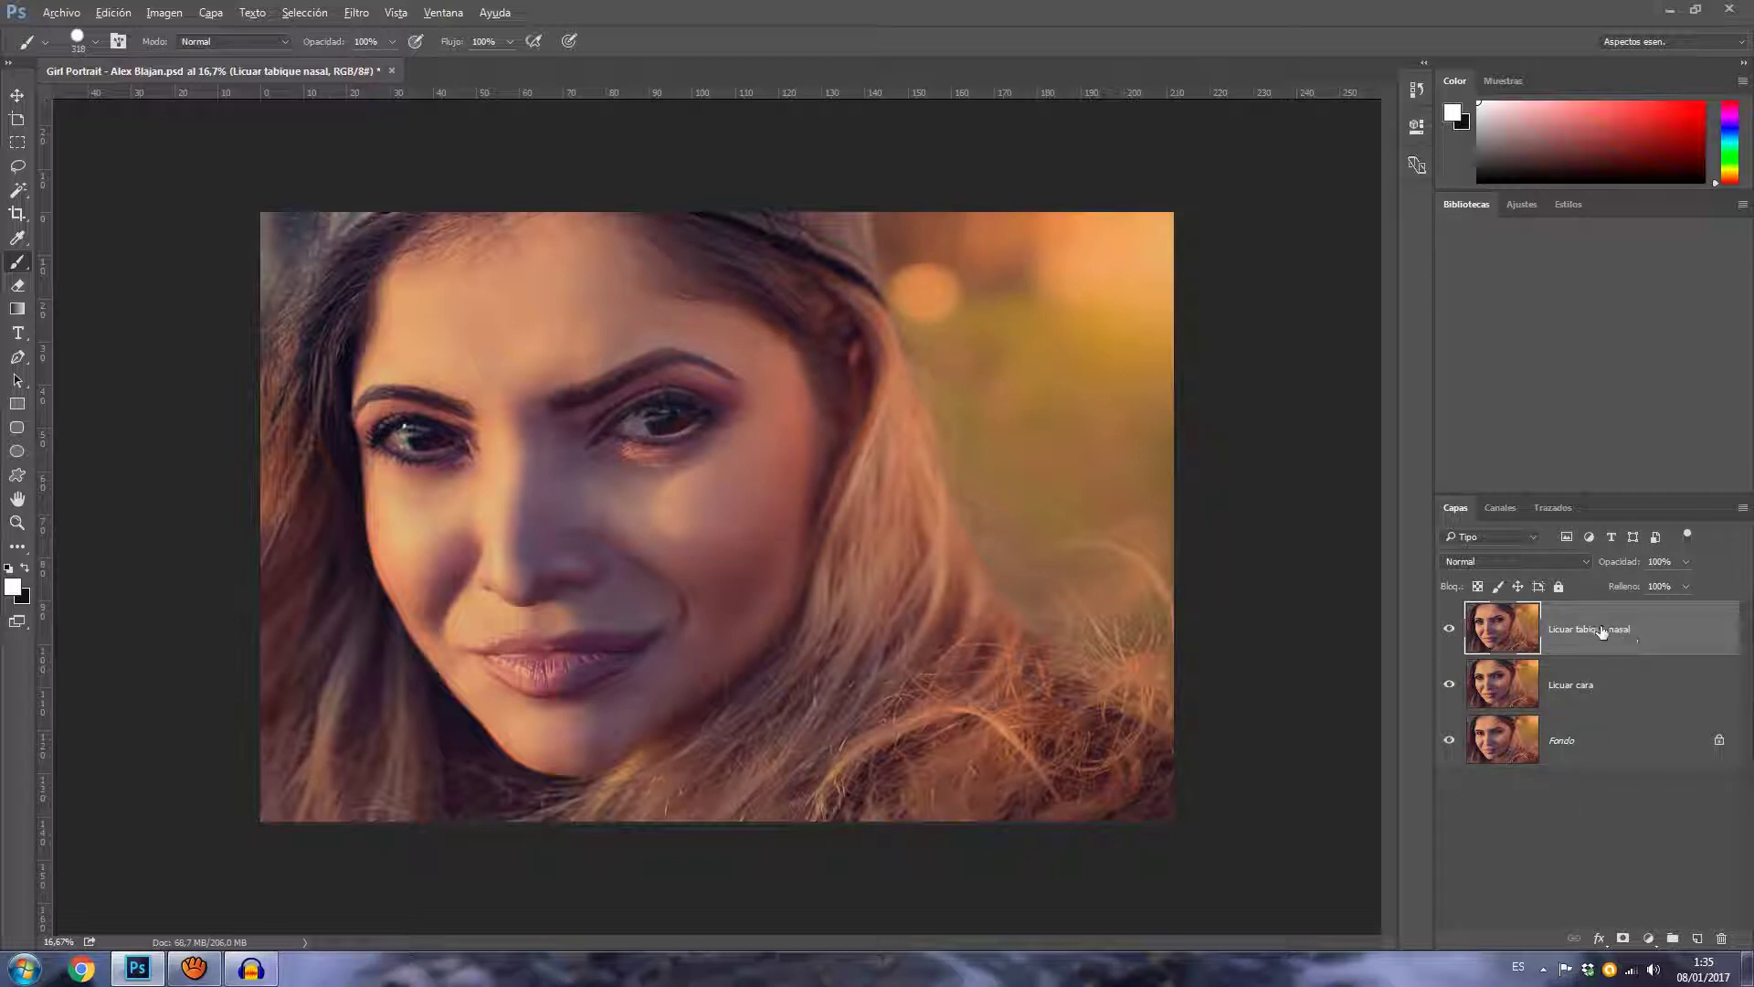
mouse_move(1601, 630)
left_mouse_down()
mouse_move(1606, 728)
mouse_move(1625, 711)
left_mouse_up()
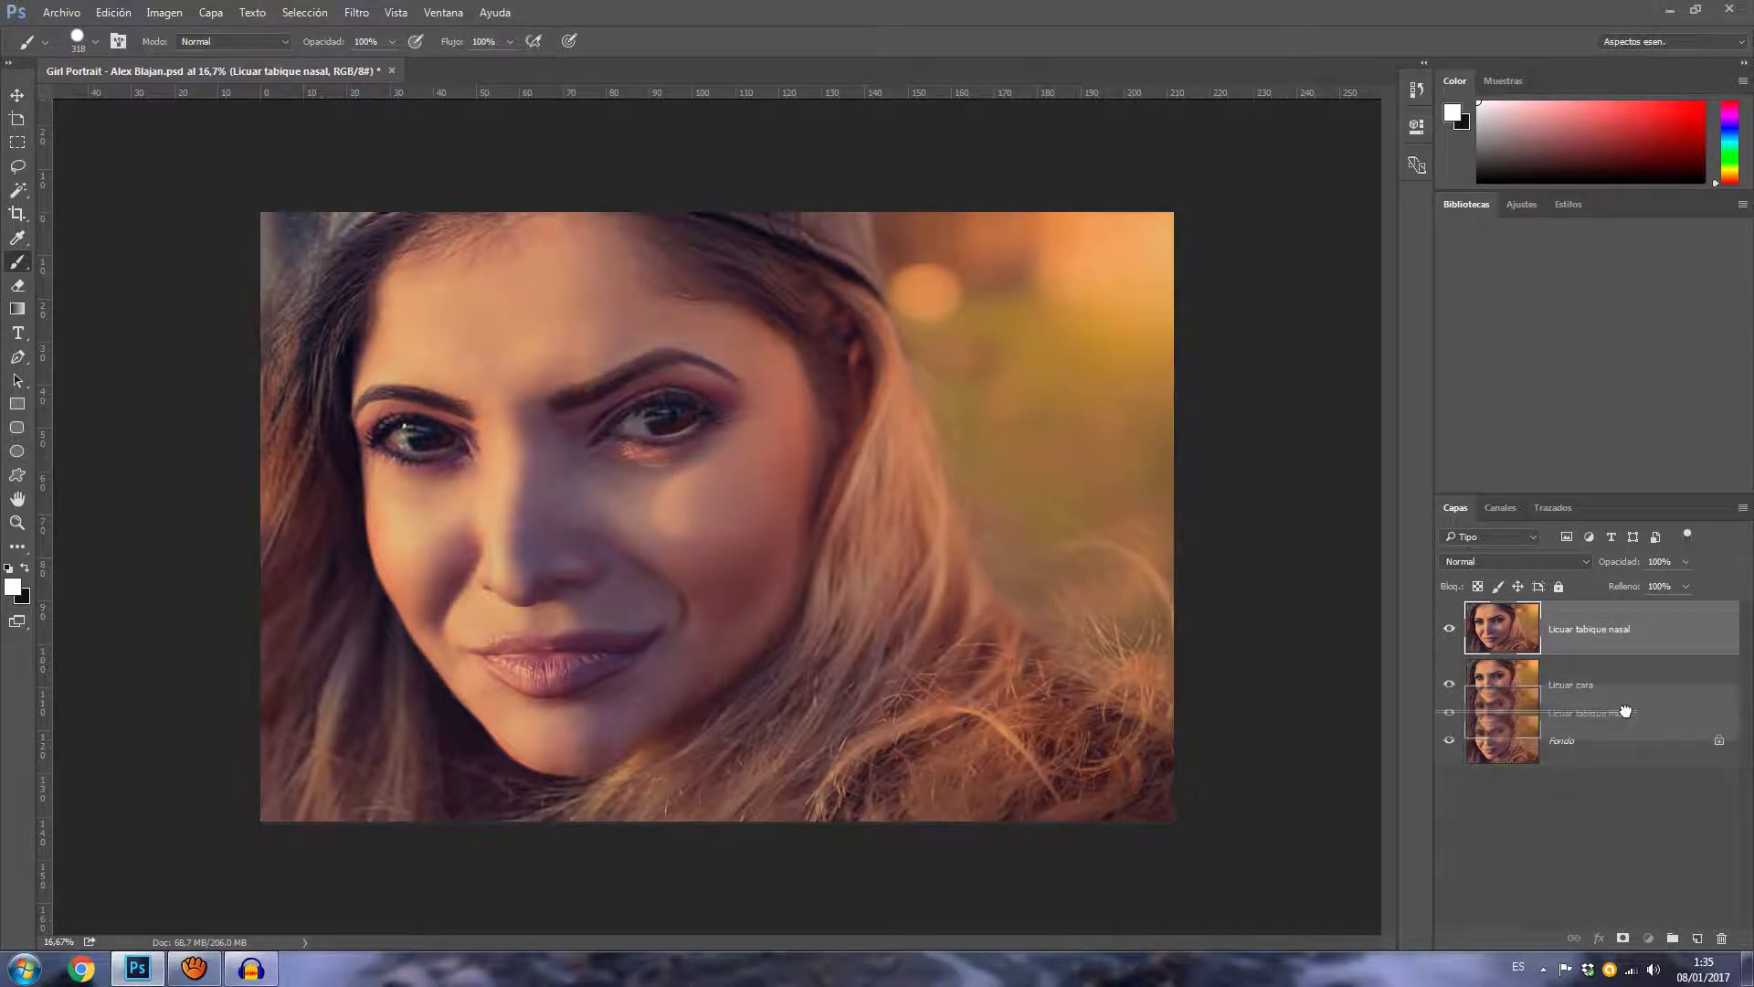
left_click_drag(1626, 711, 1607, 610)
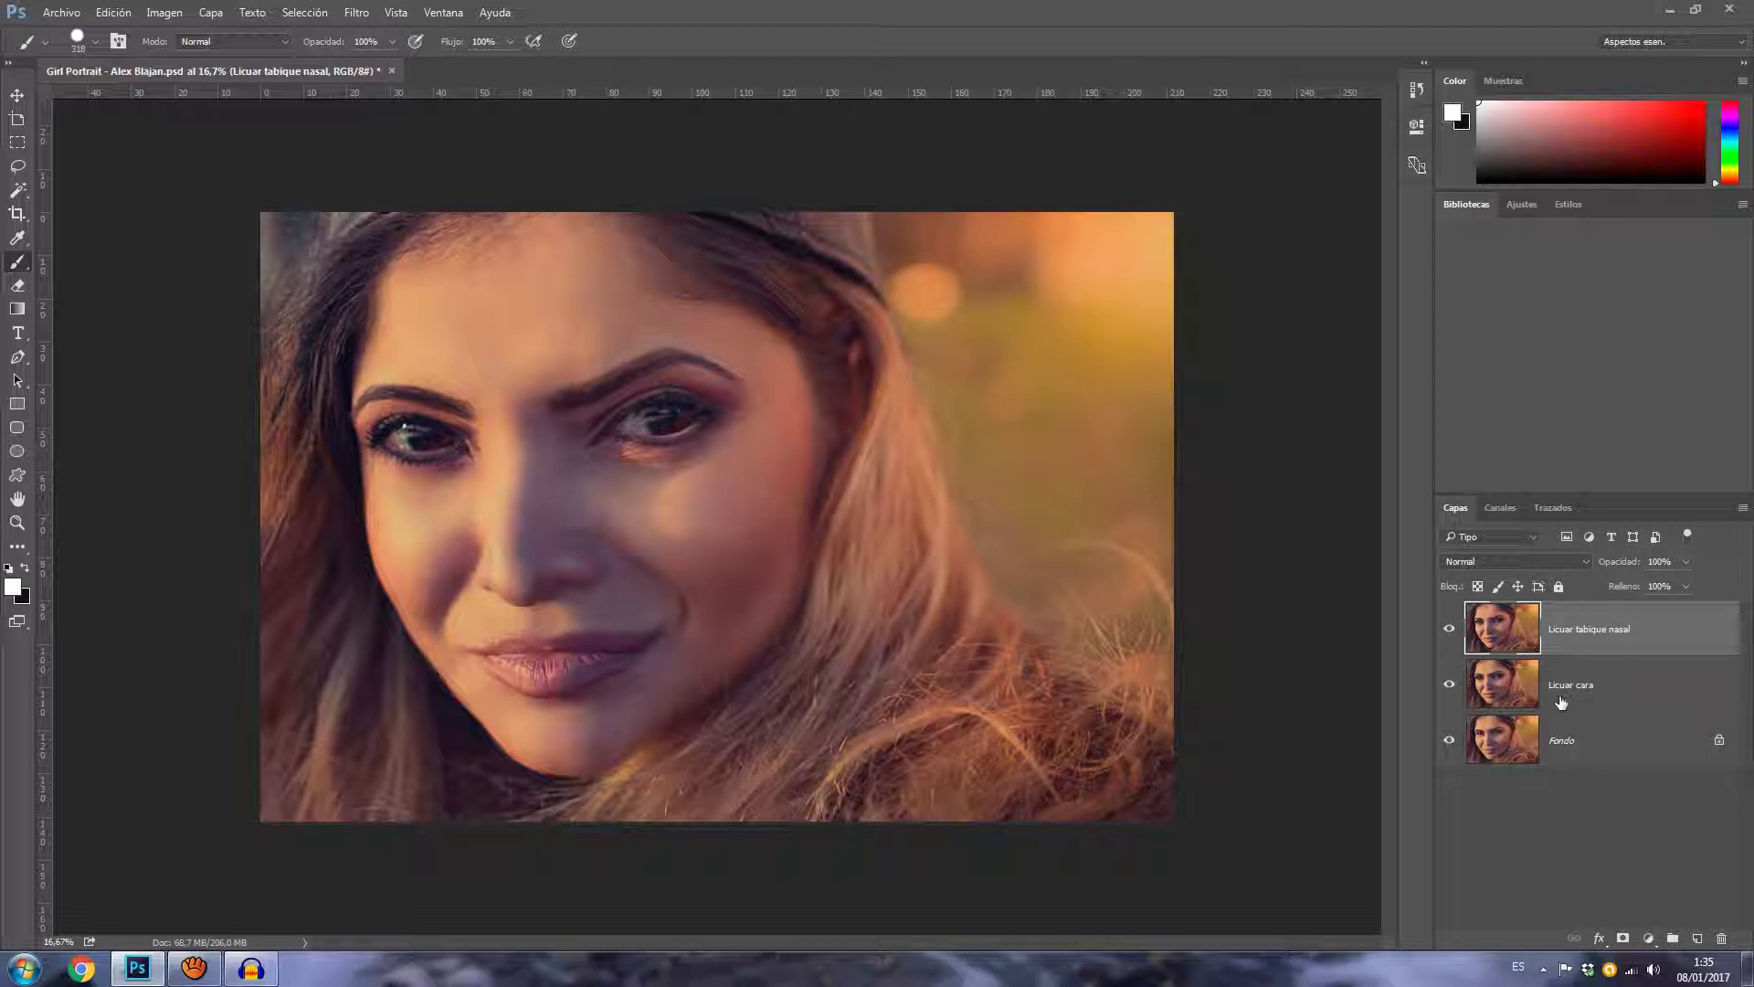
left_click(352, 15)
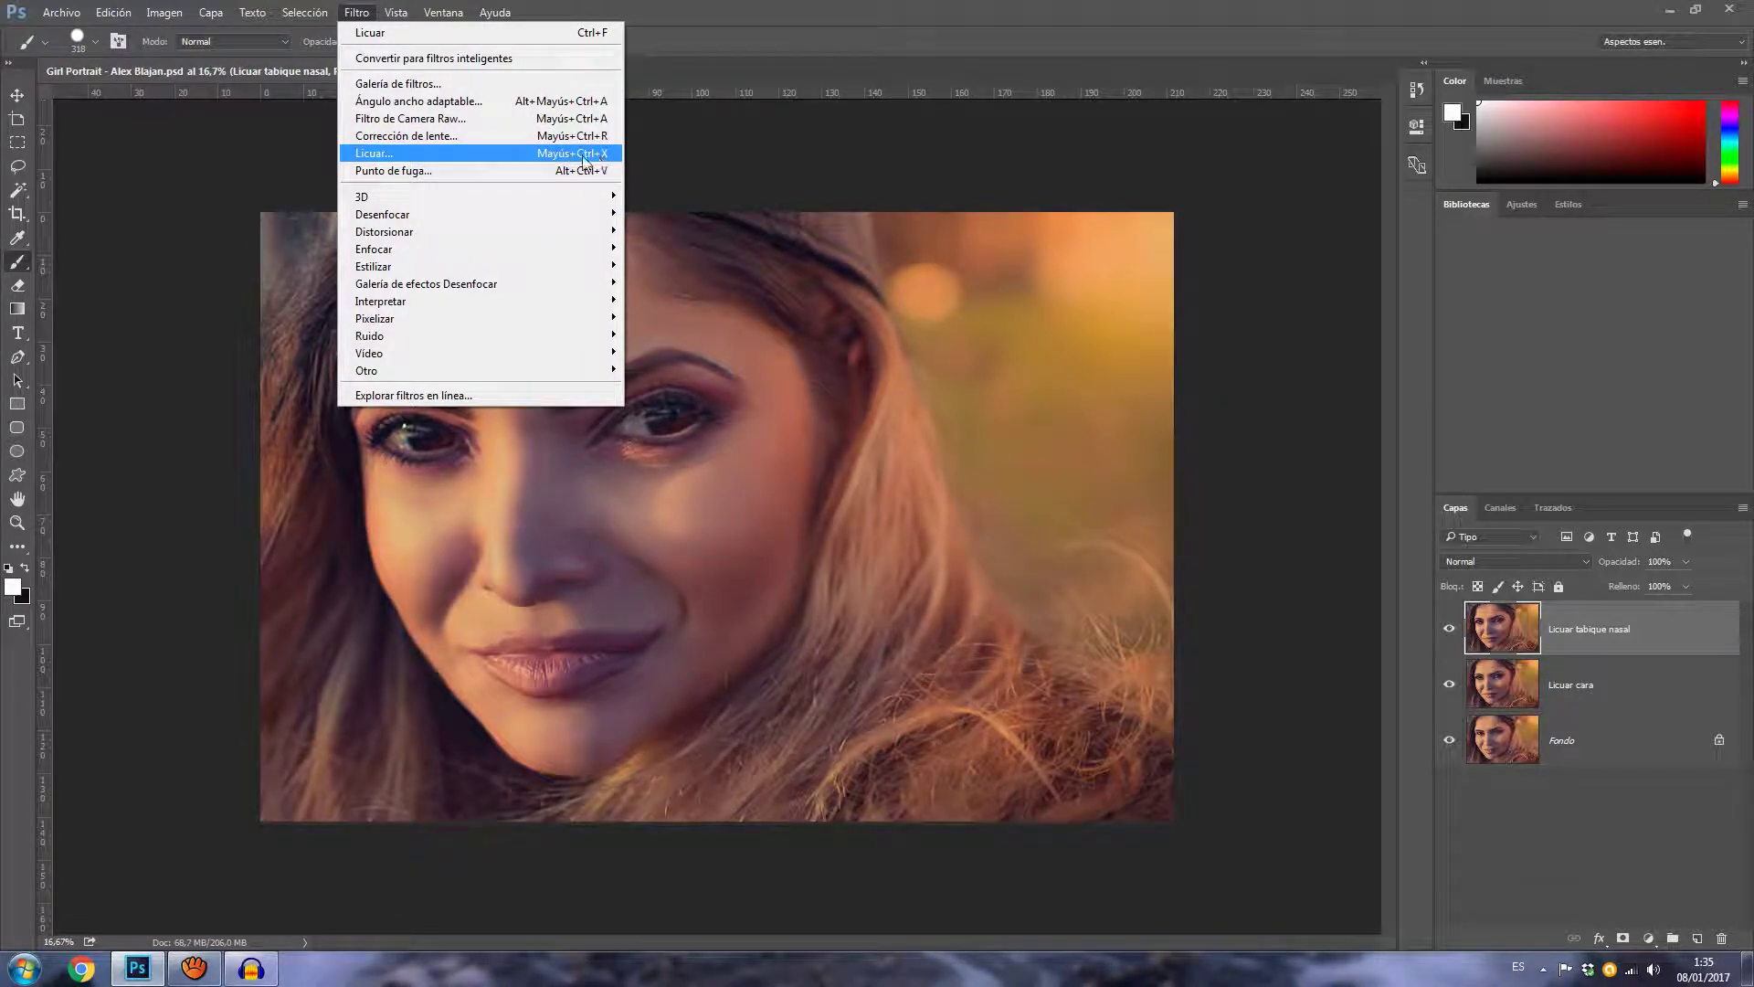
In Liquify, warp the nasal bridge beside the left eye with brush size 507
left_click(584, 161)
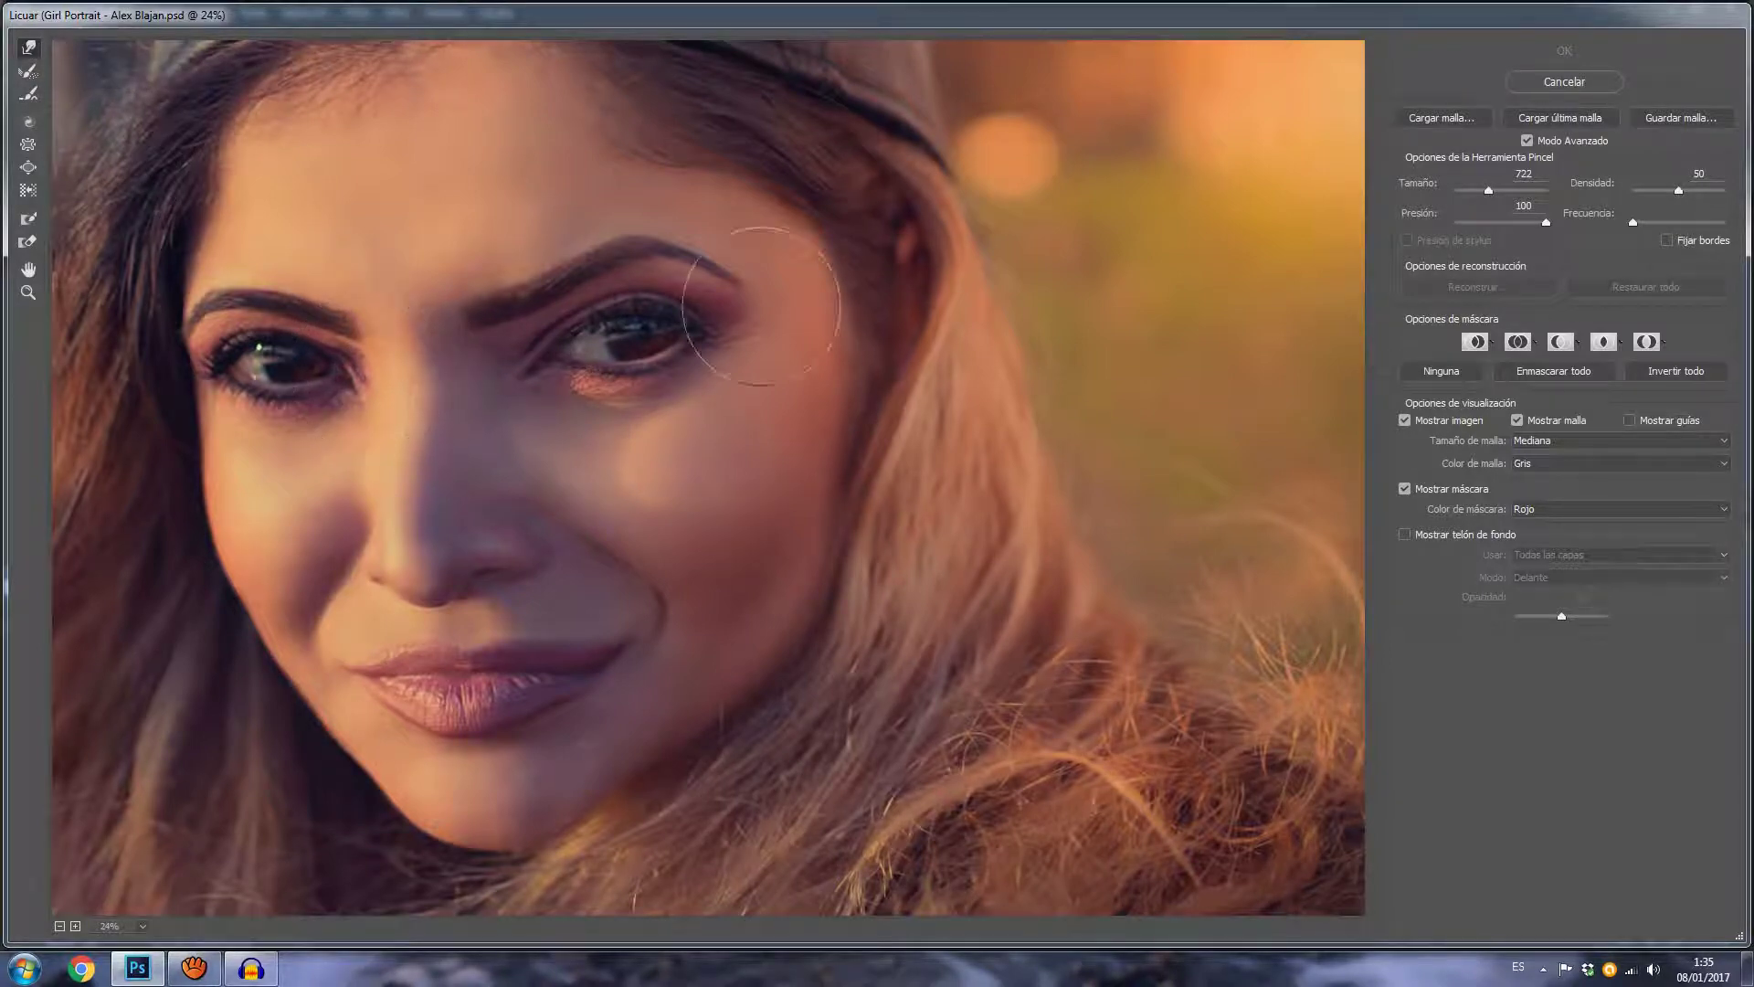
left_click_drag(1491, 191, 1487, 192)
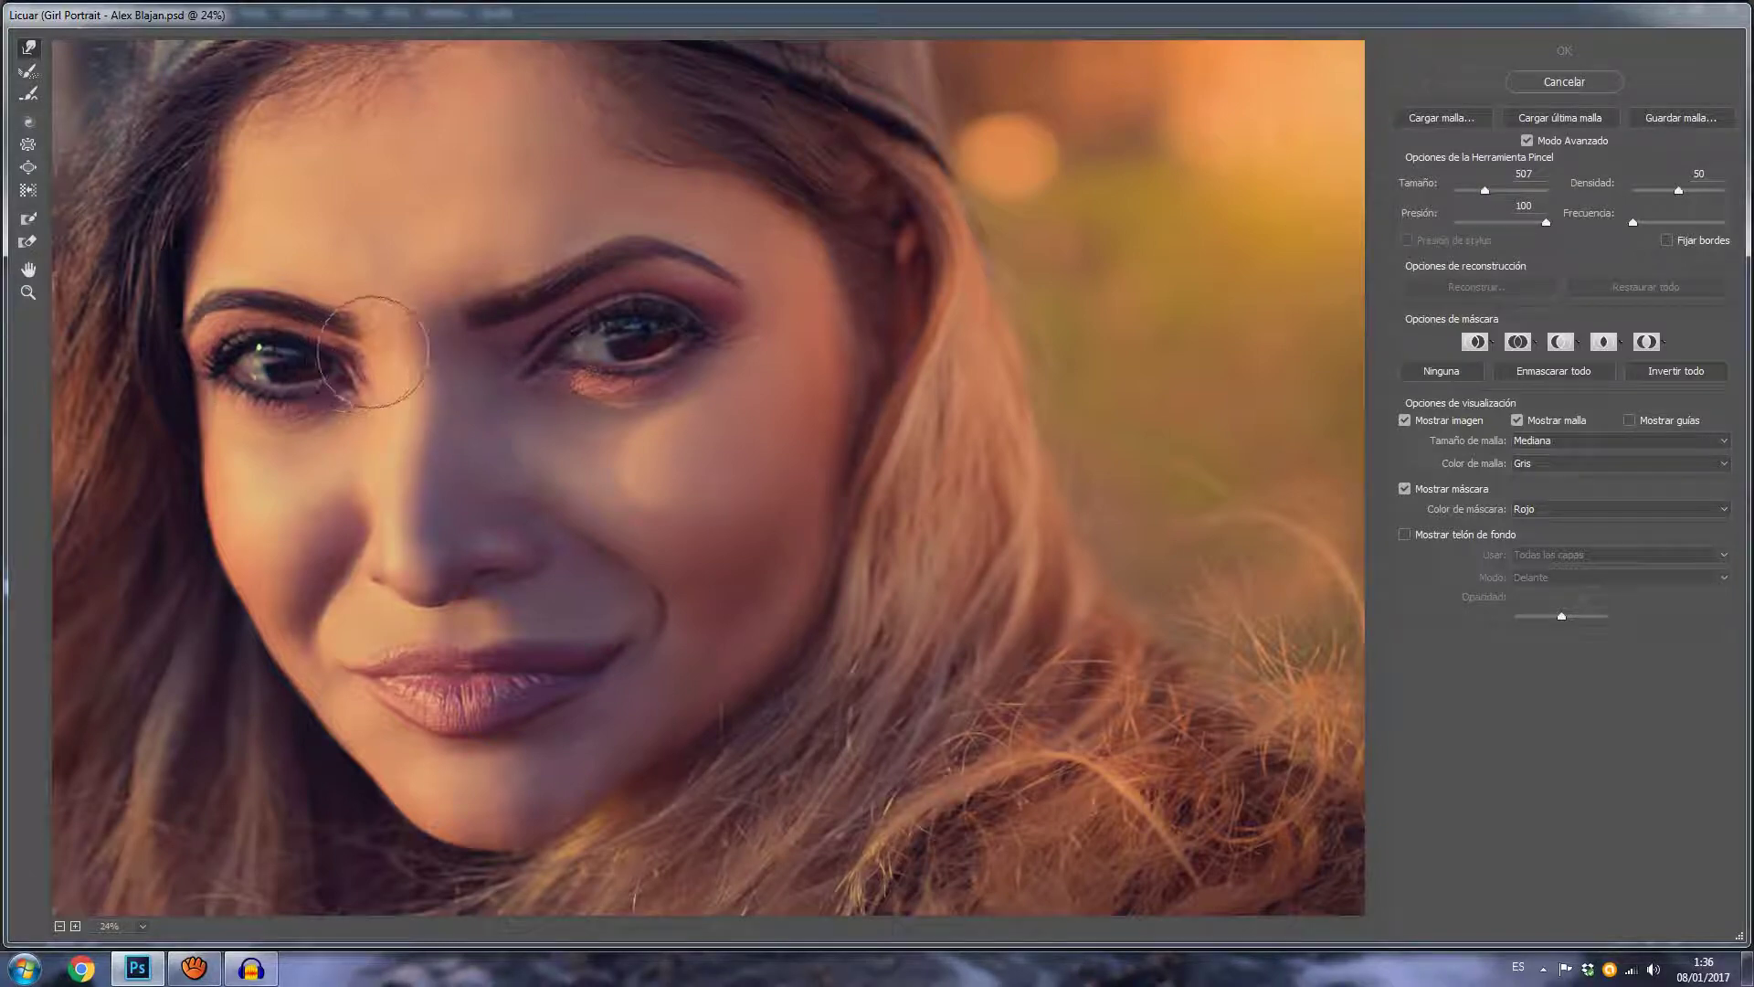
left_click_drag(366, 352, 355, 392)
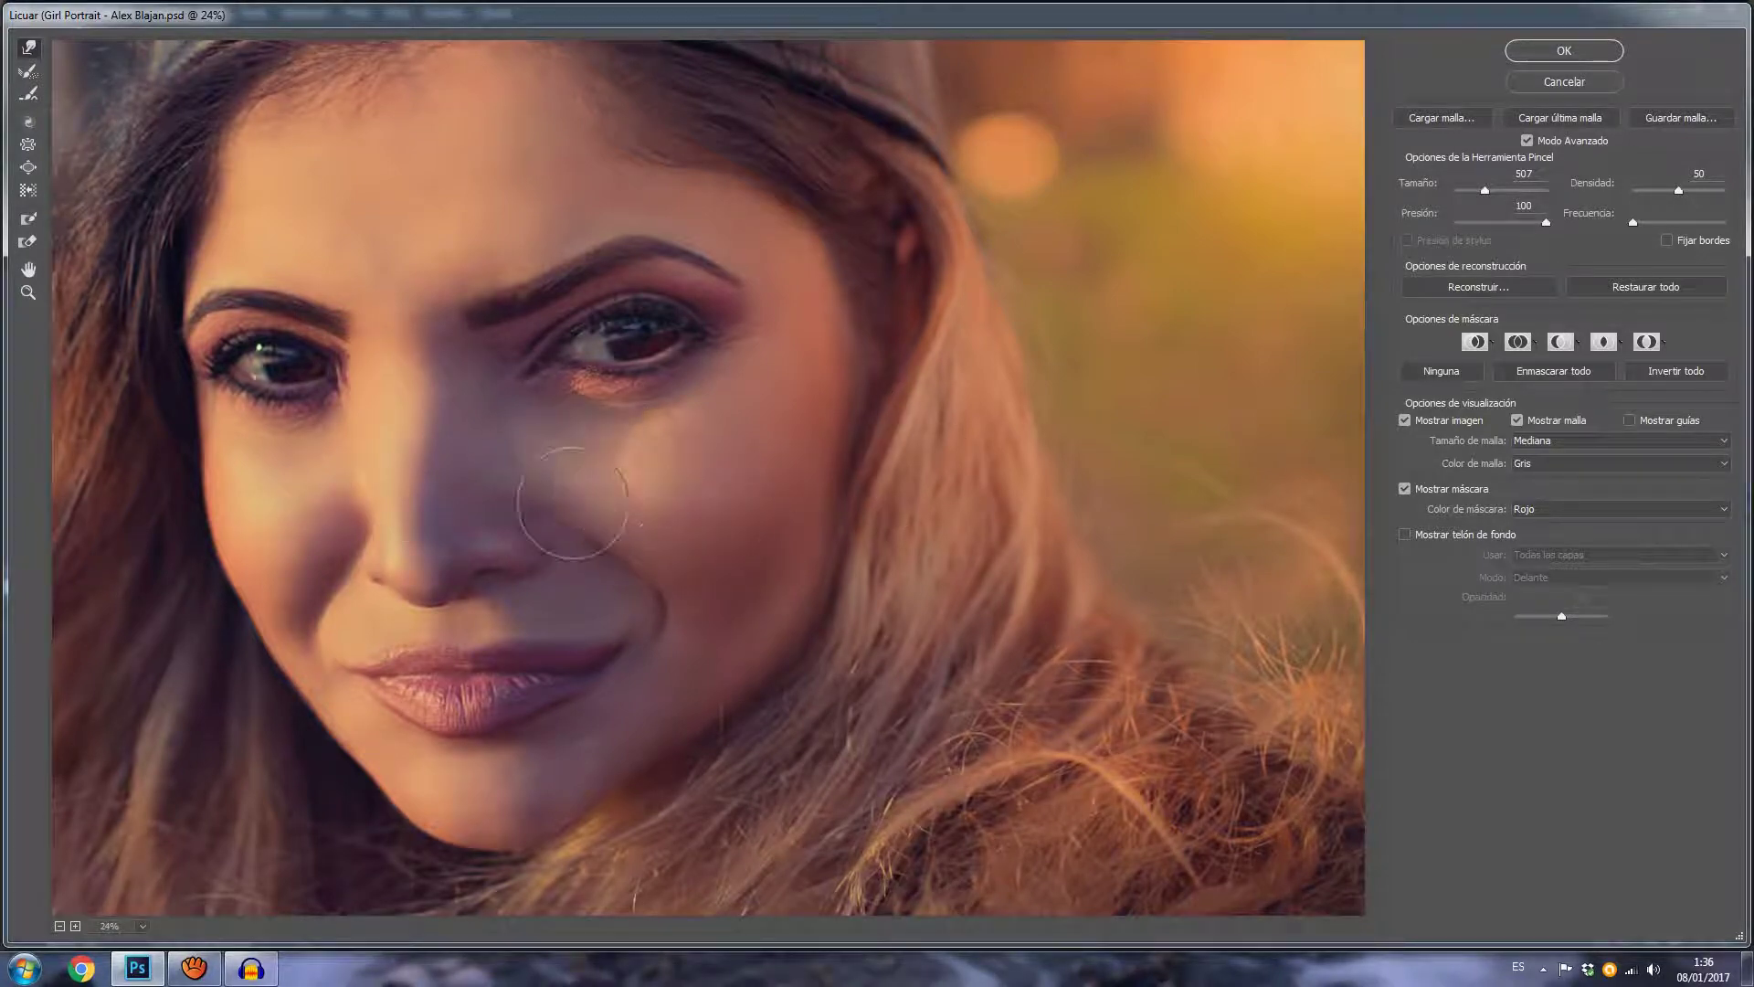
Apply the Liquify warp, compare the nose before and after, then erase a streak at the left eye's inner corner
left_click(1553, 51)
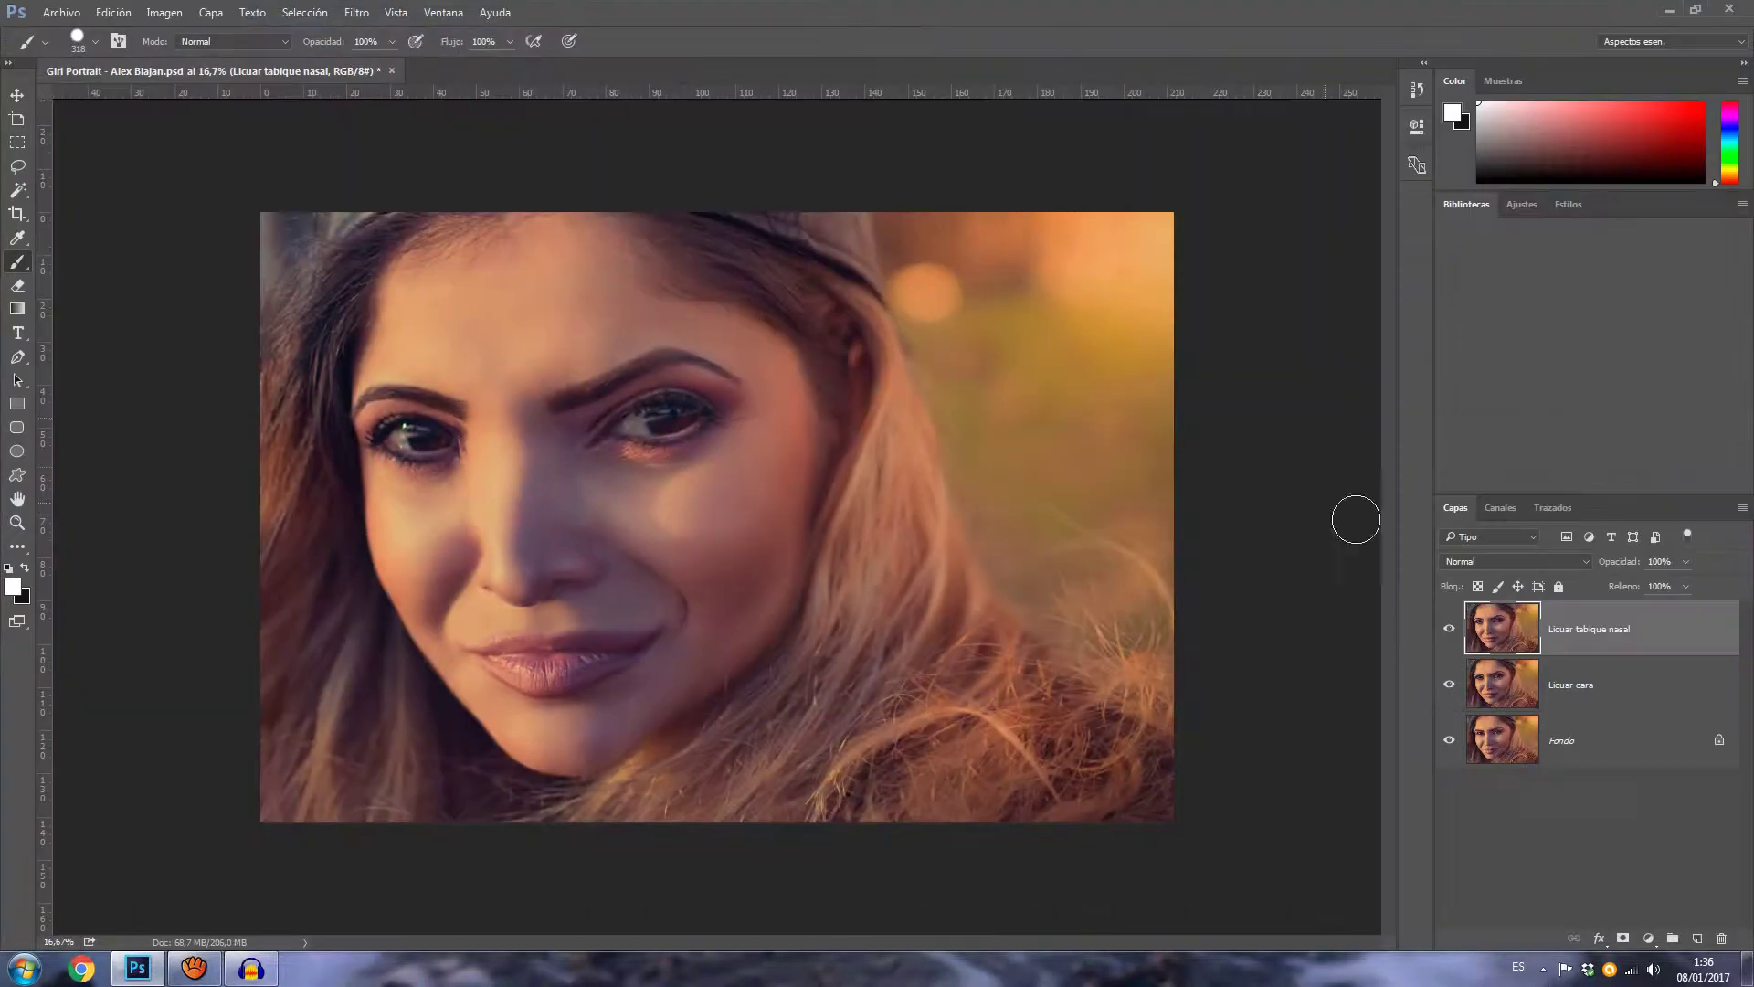
left_click(1450, 635)
left_click(1450, 634)
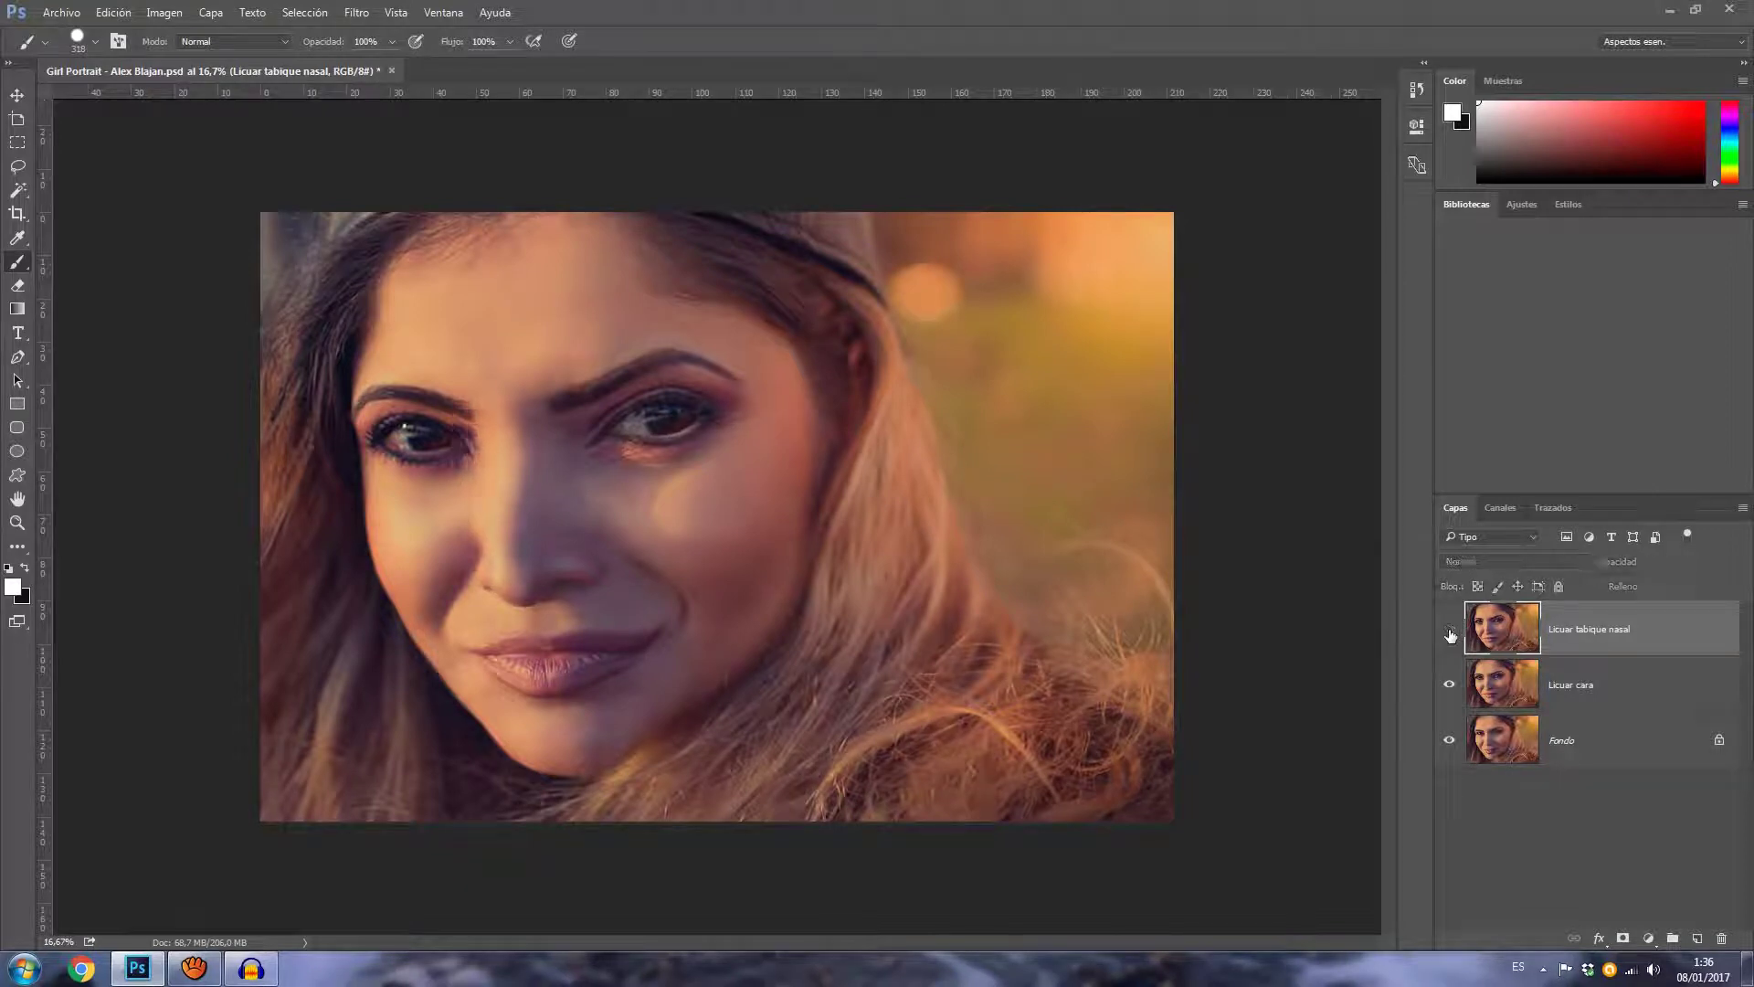
left_click(1449, 631)
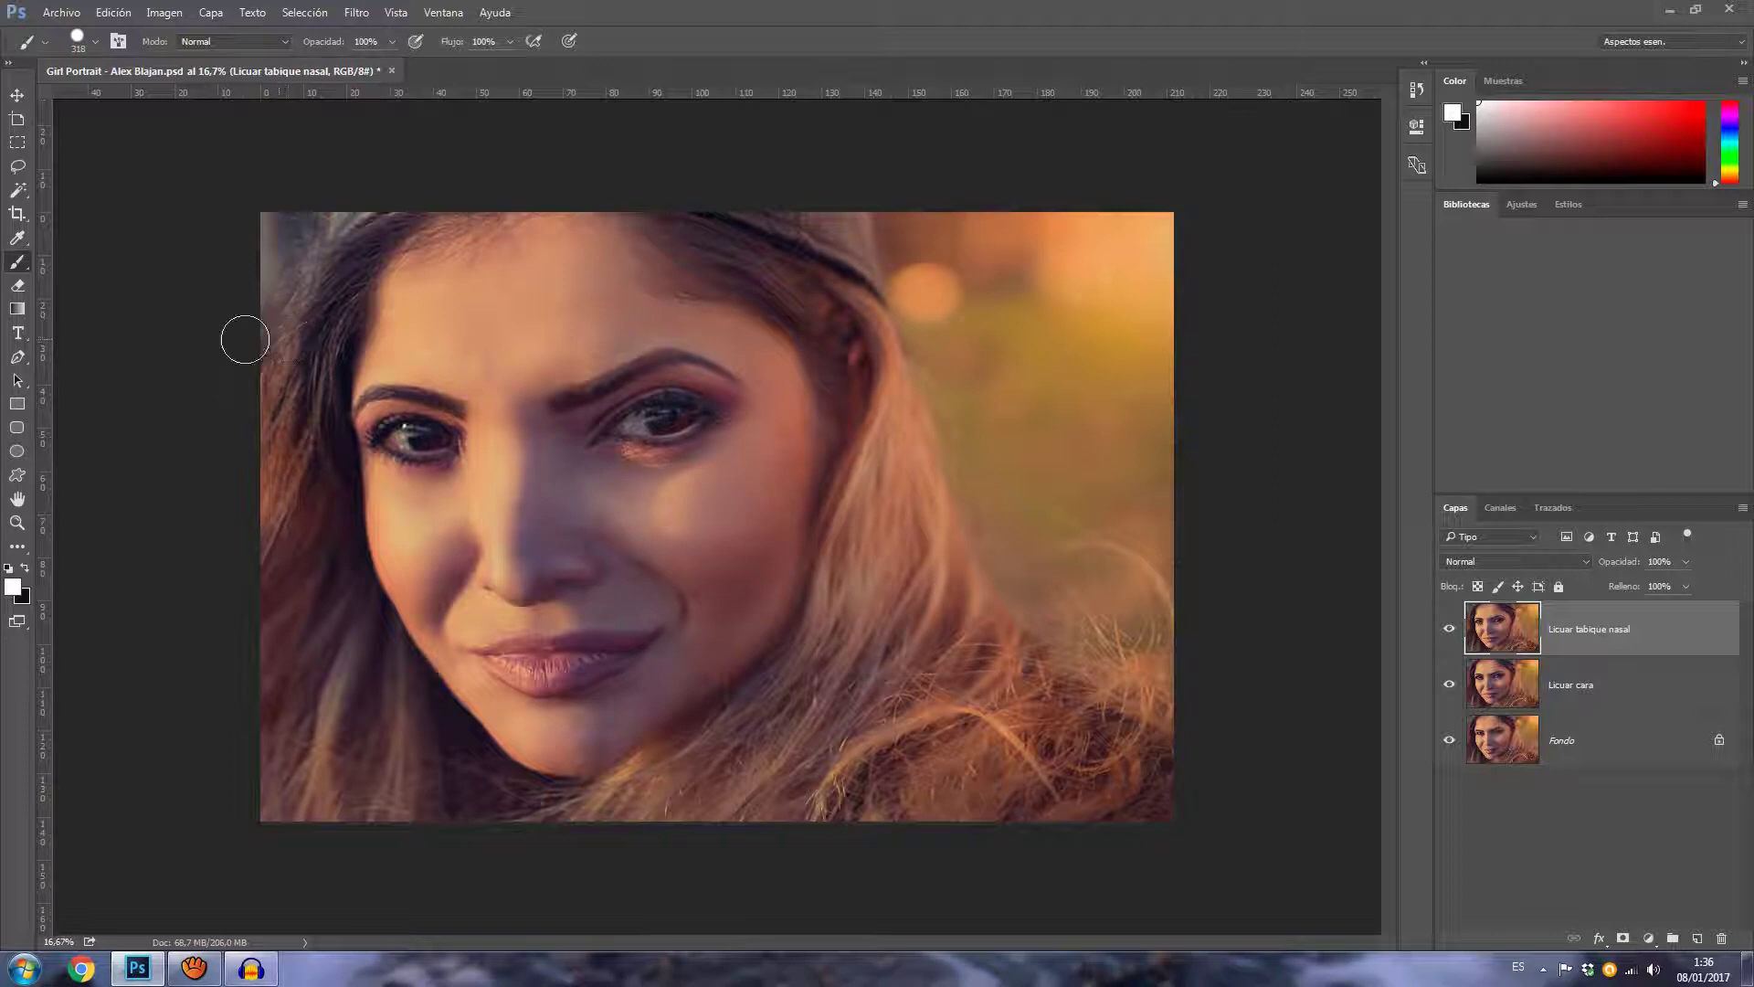
left_click(16, 289)
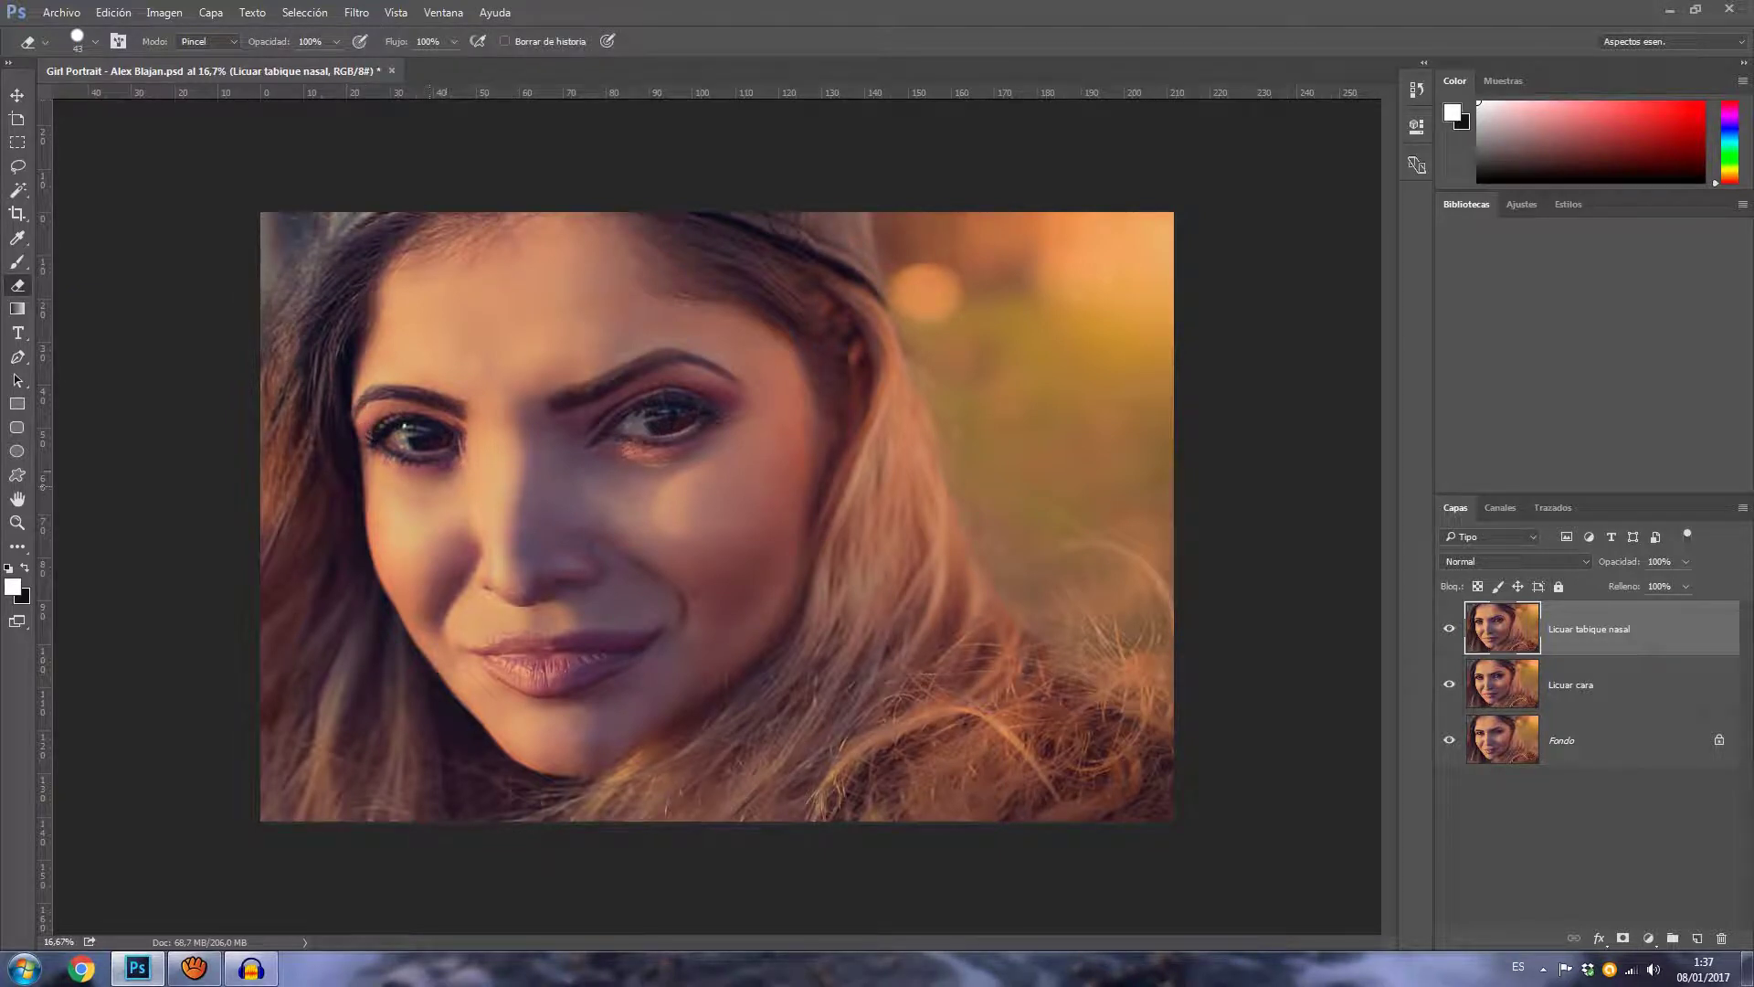
left_click_drag(462, 443, 479, 442)
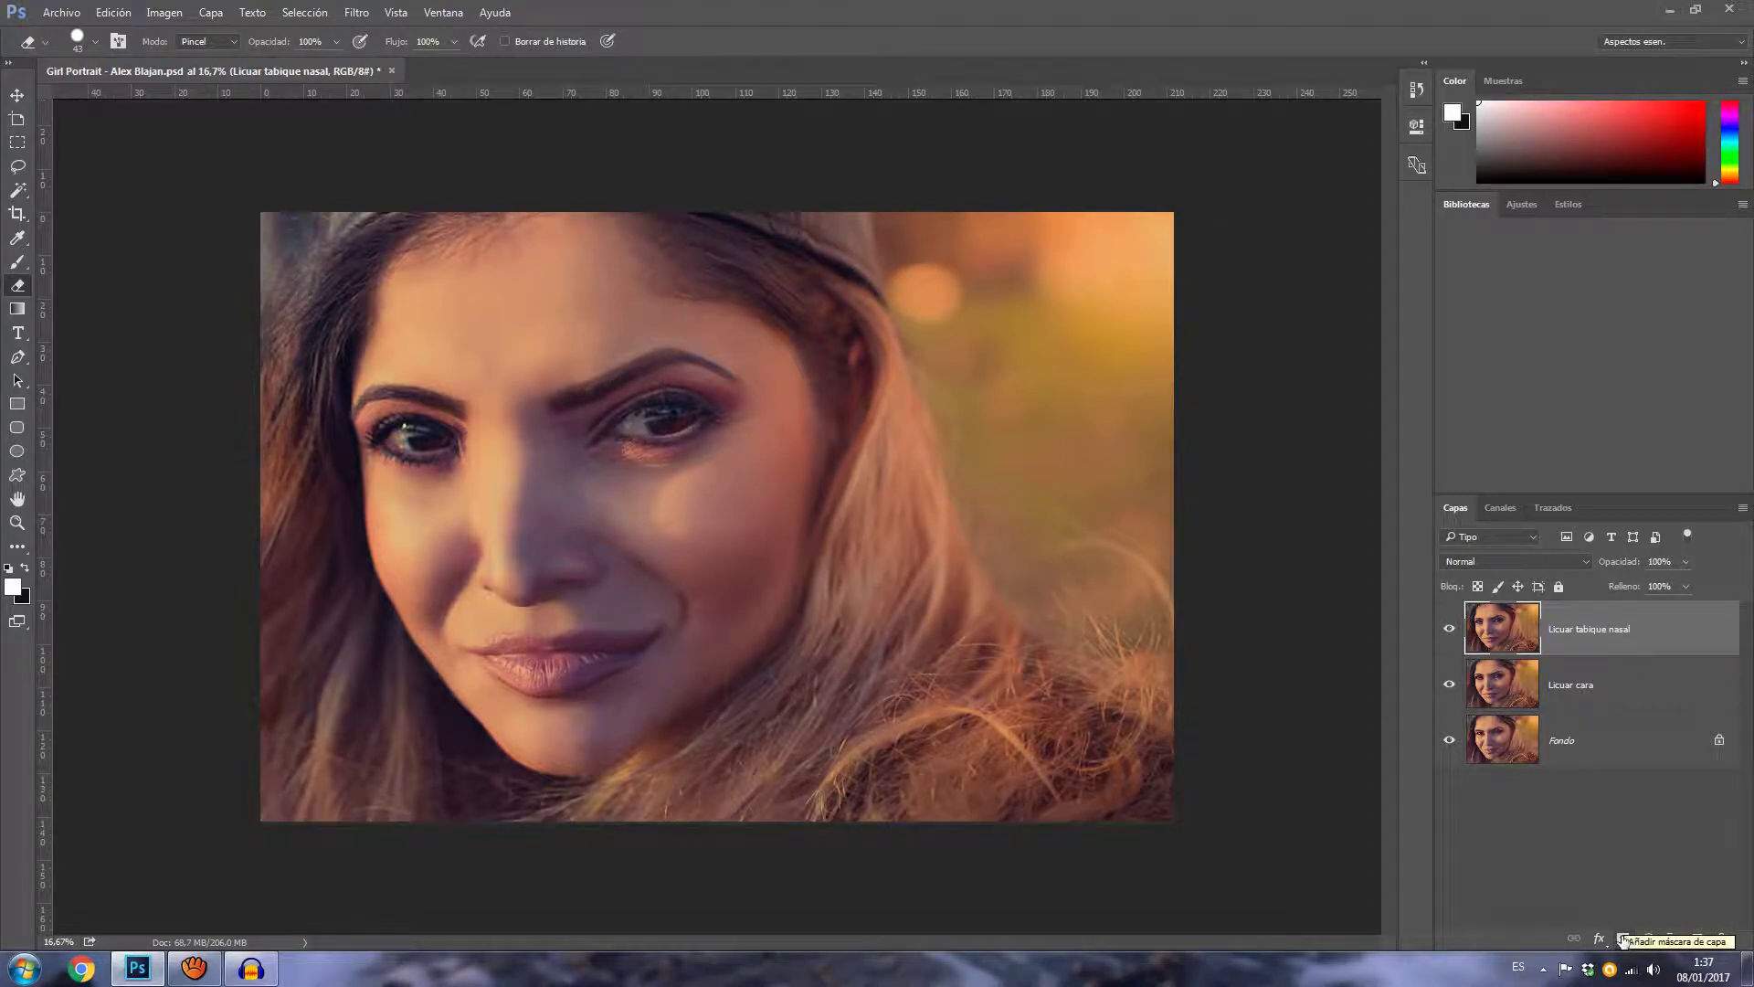
Add a white layer mask to Licuar tabique nasal and select the Brush tool
left_click(1621, 938)
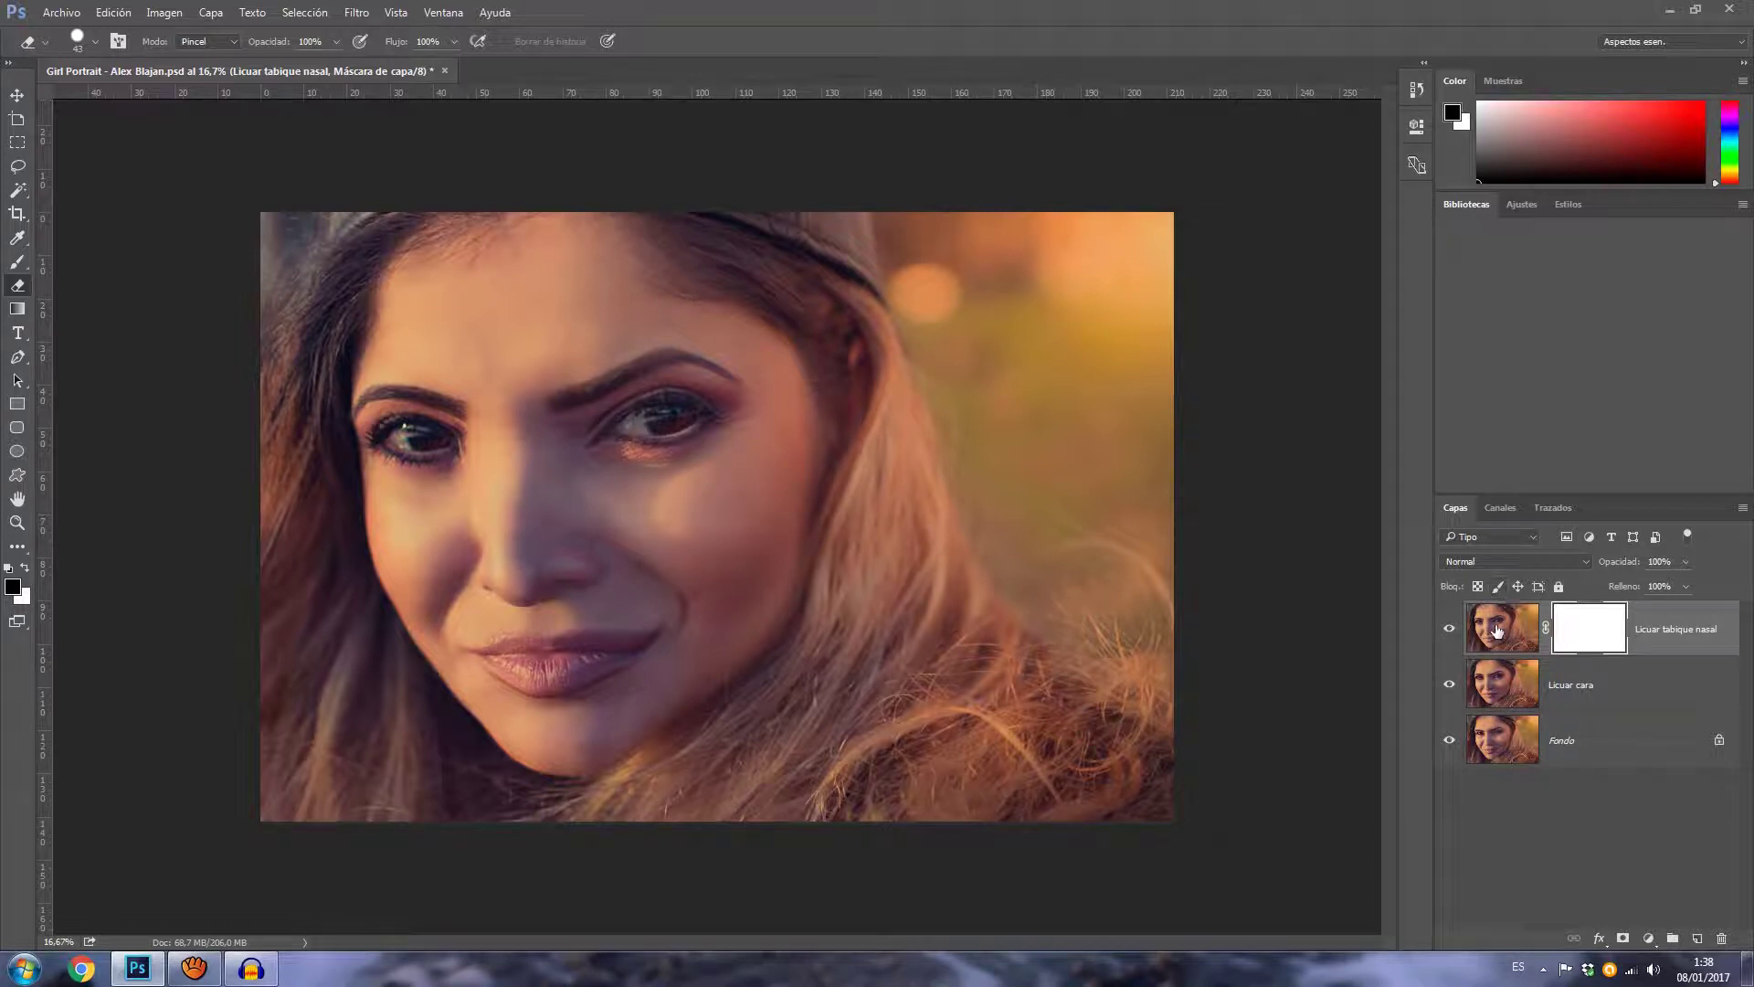
left_click(15, 264)
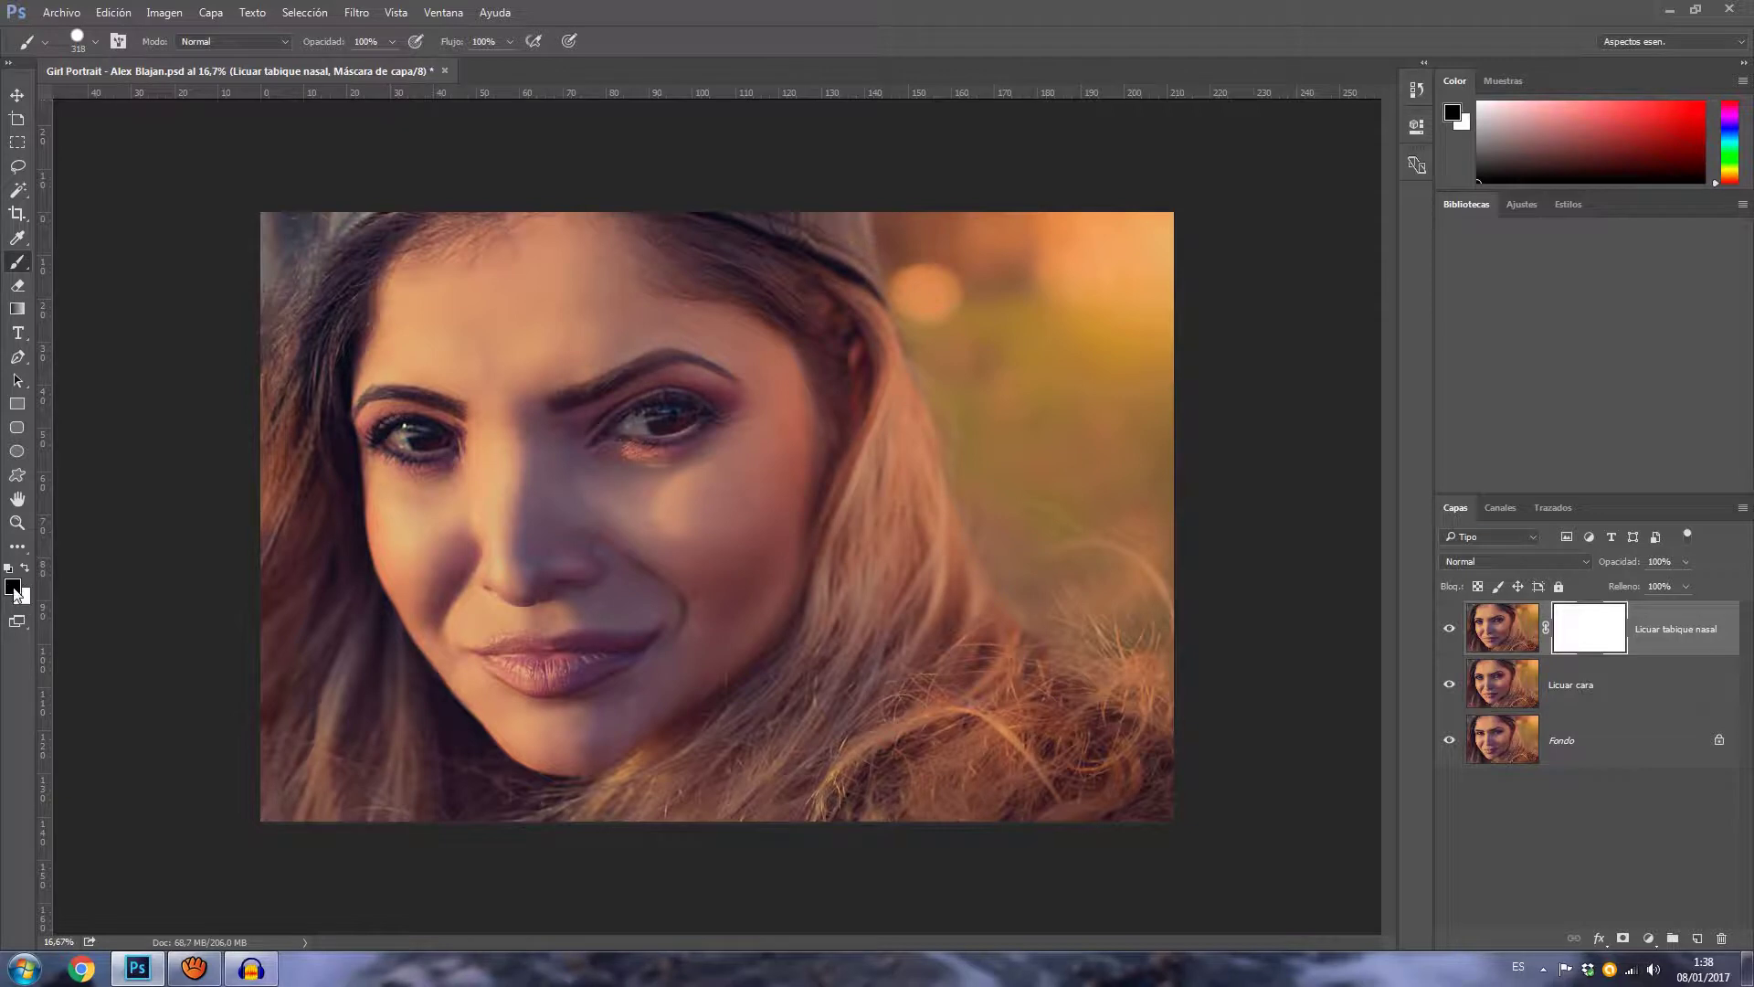
key("x")
left_click(26, 570)
left_click(26, 572)
key("x")
key("x")
key("x")
key("x")
key("x")
left_click_drag(413, 436, 665, 435)
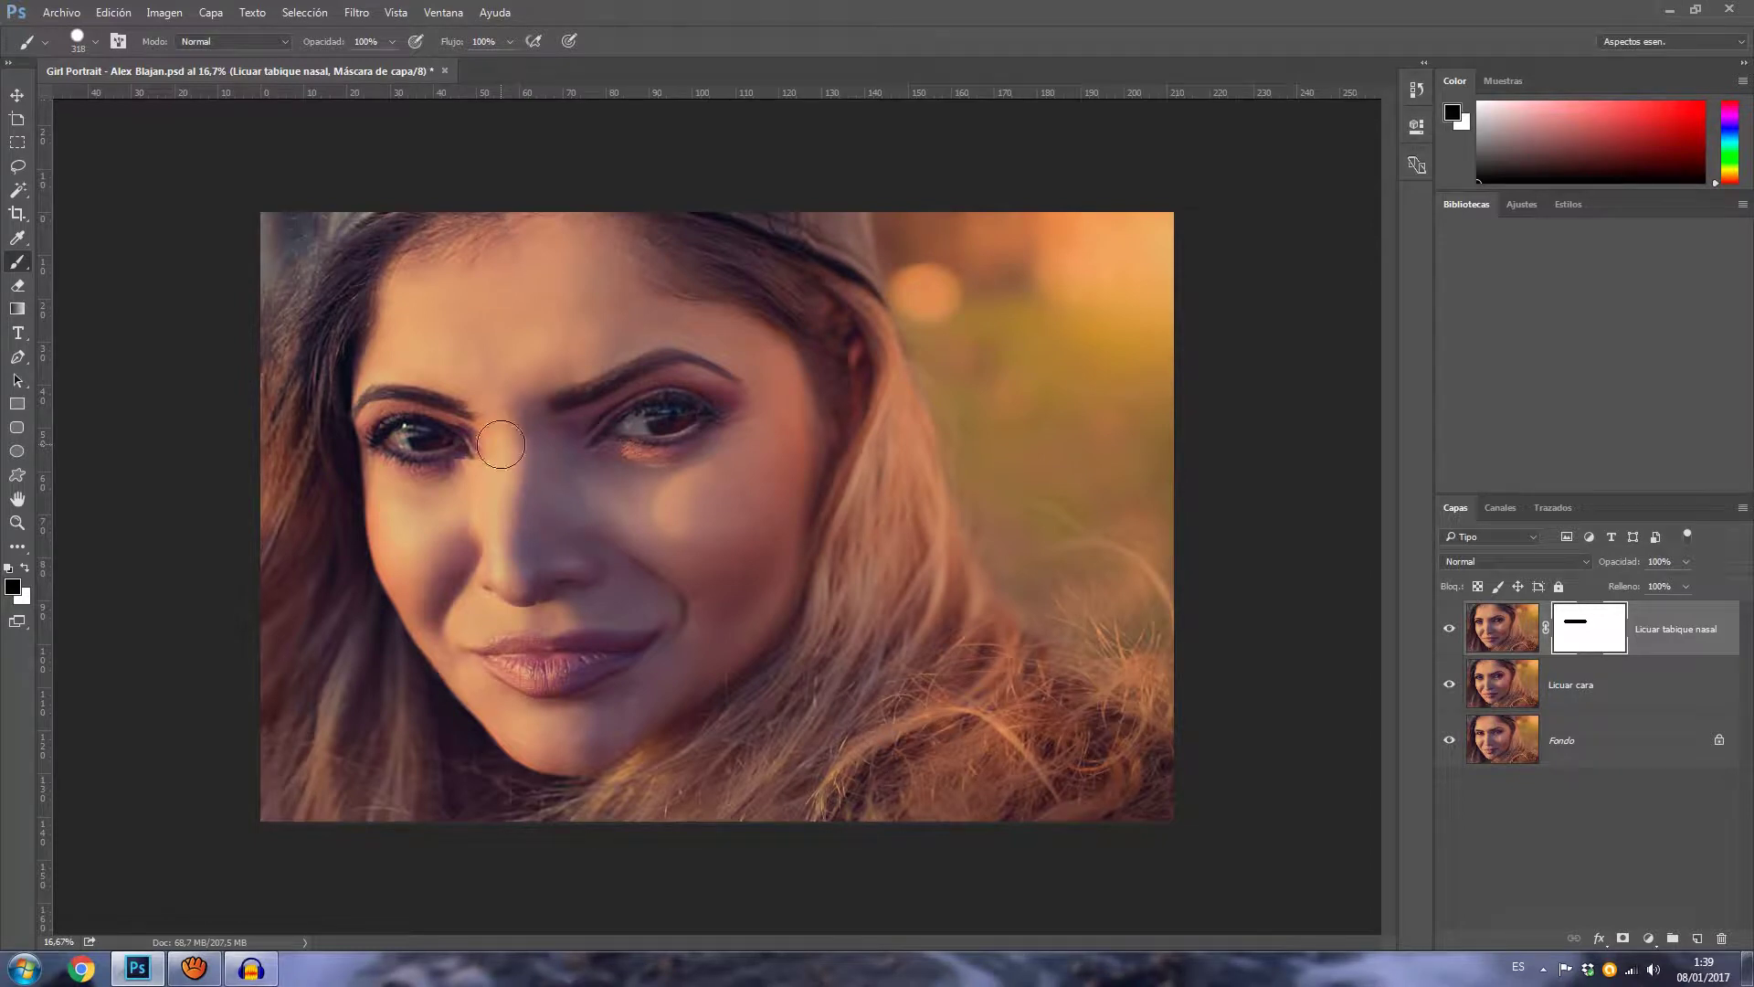
key("x")
left_click_drag(451, 476, 422, 443)
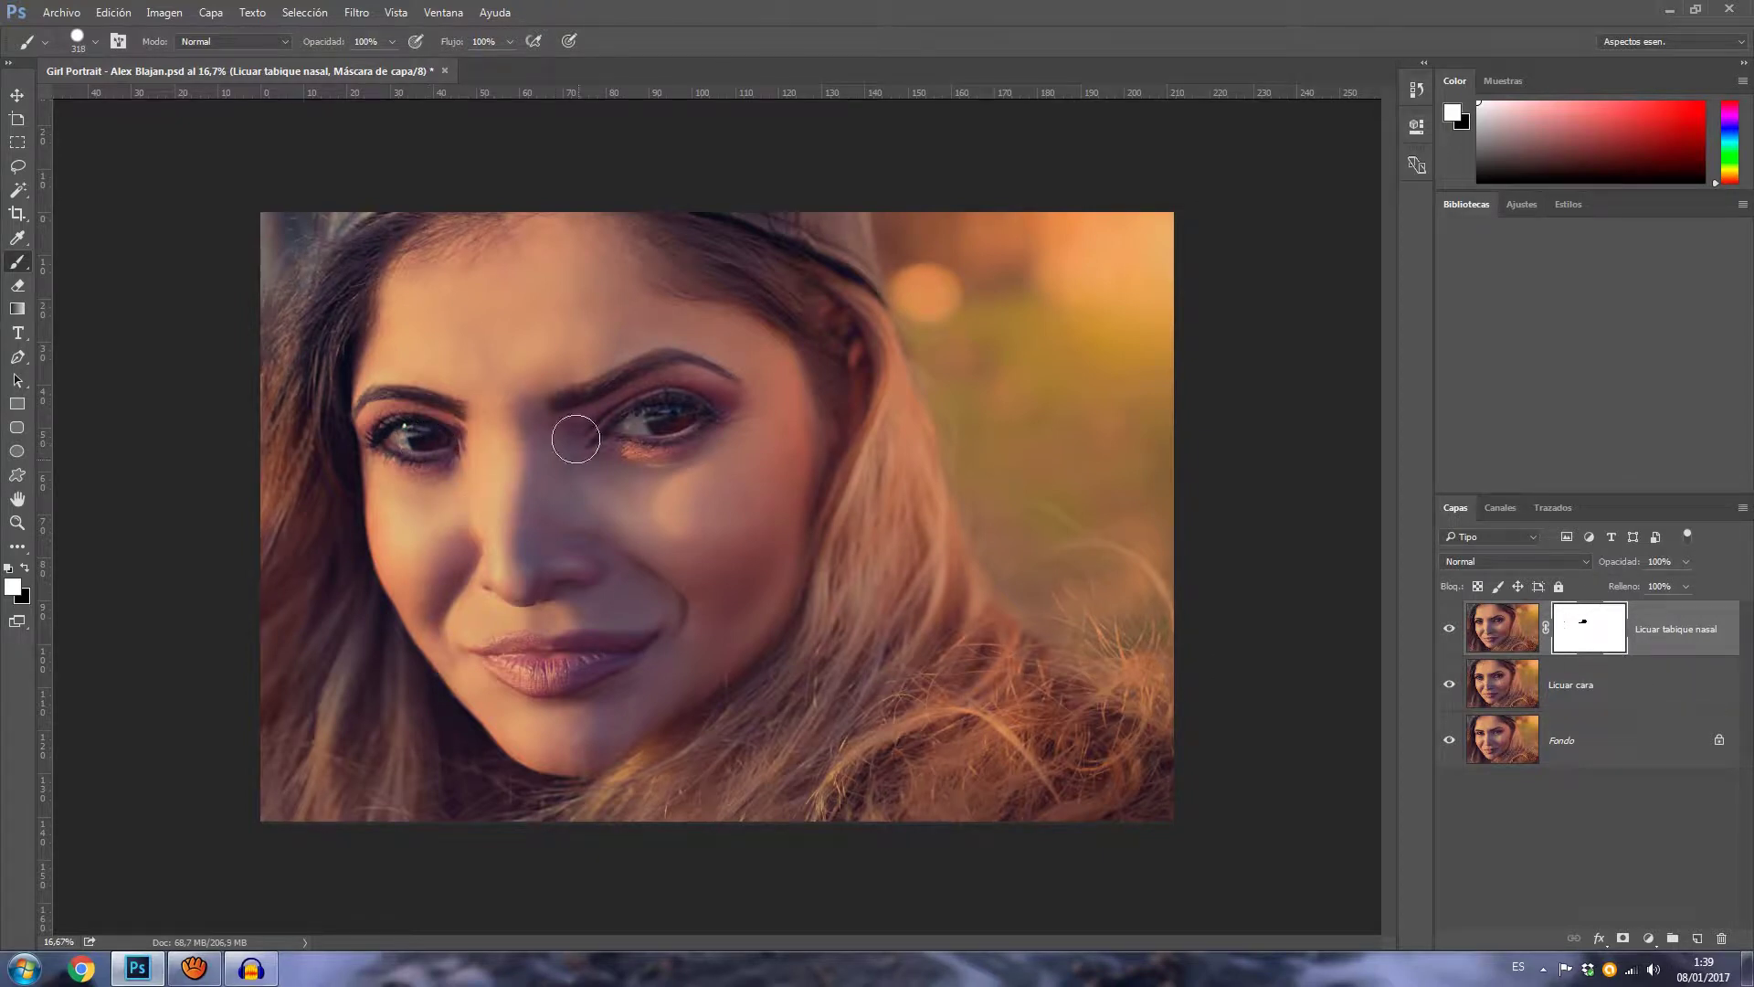
left_click_drag(559, 447, 718, 425)
Delete the Licuar tabique nasal layer mask, discarding it without applying
left_click_drag(1592, 653, 1722, 940)
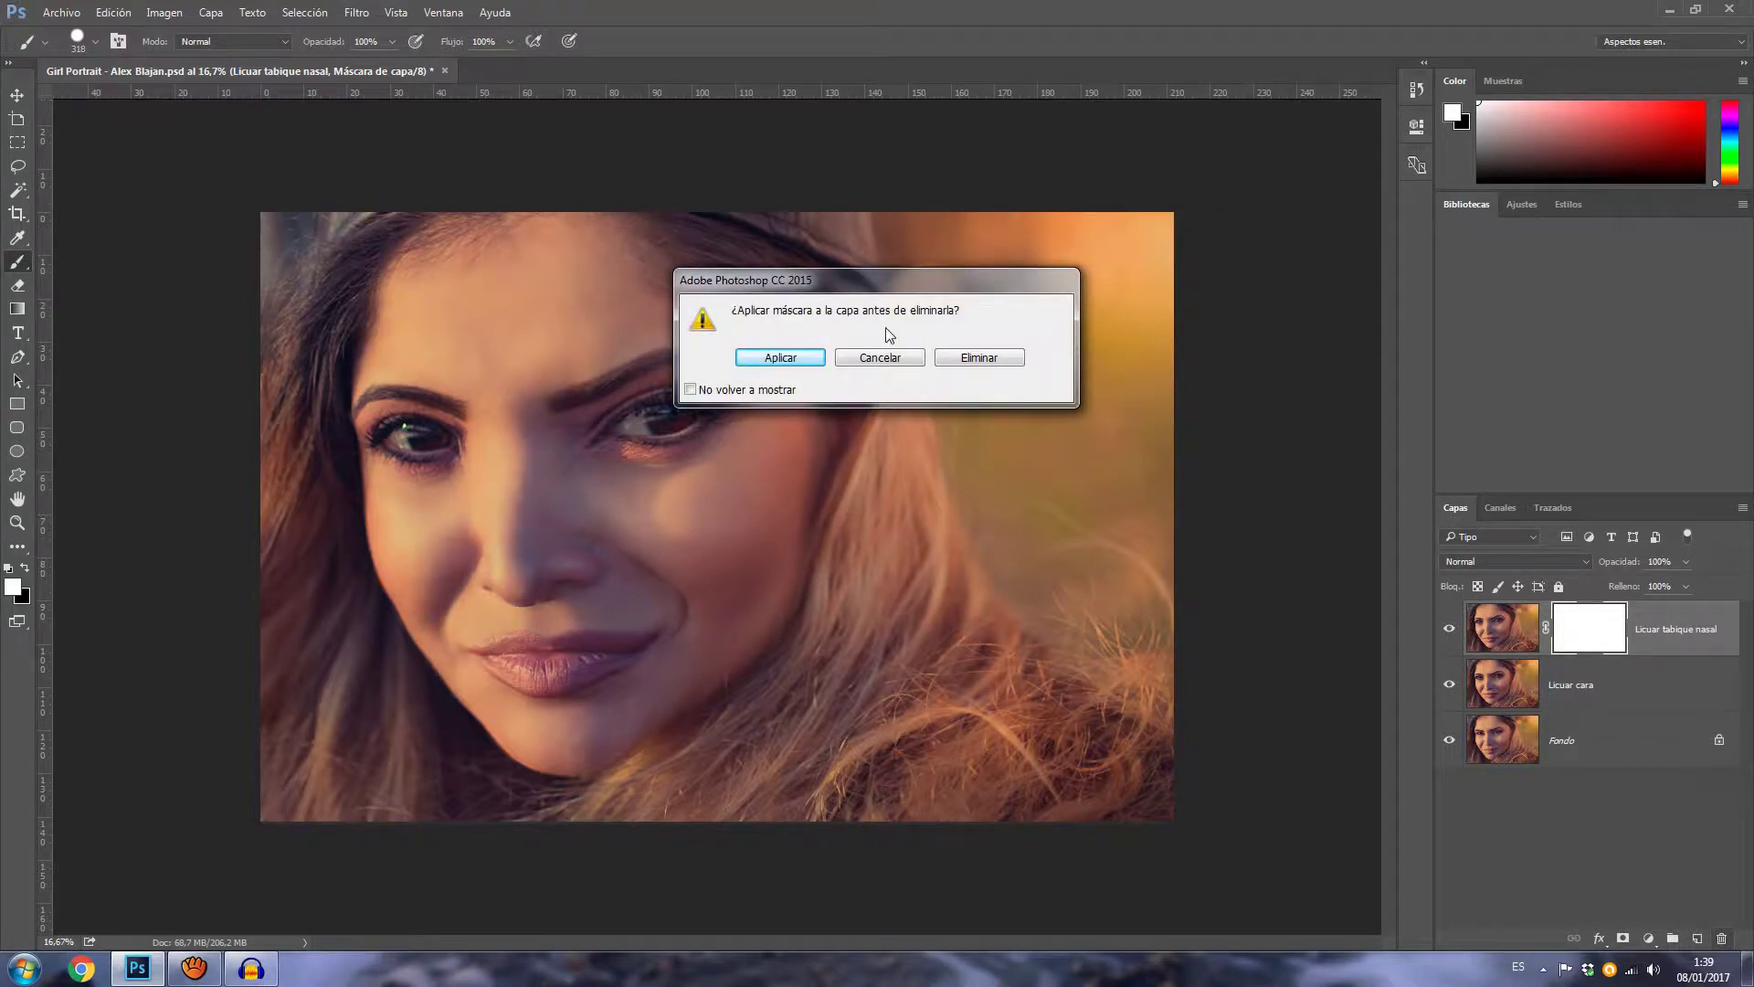
left_click(983, 357)
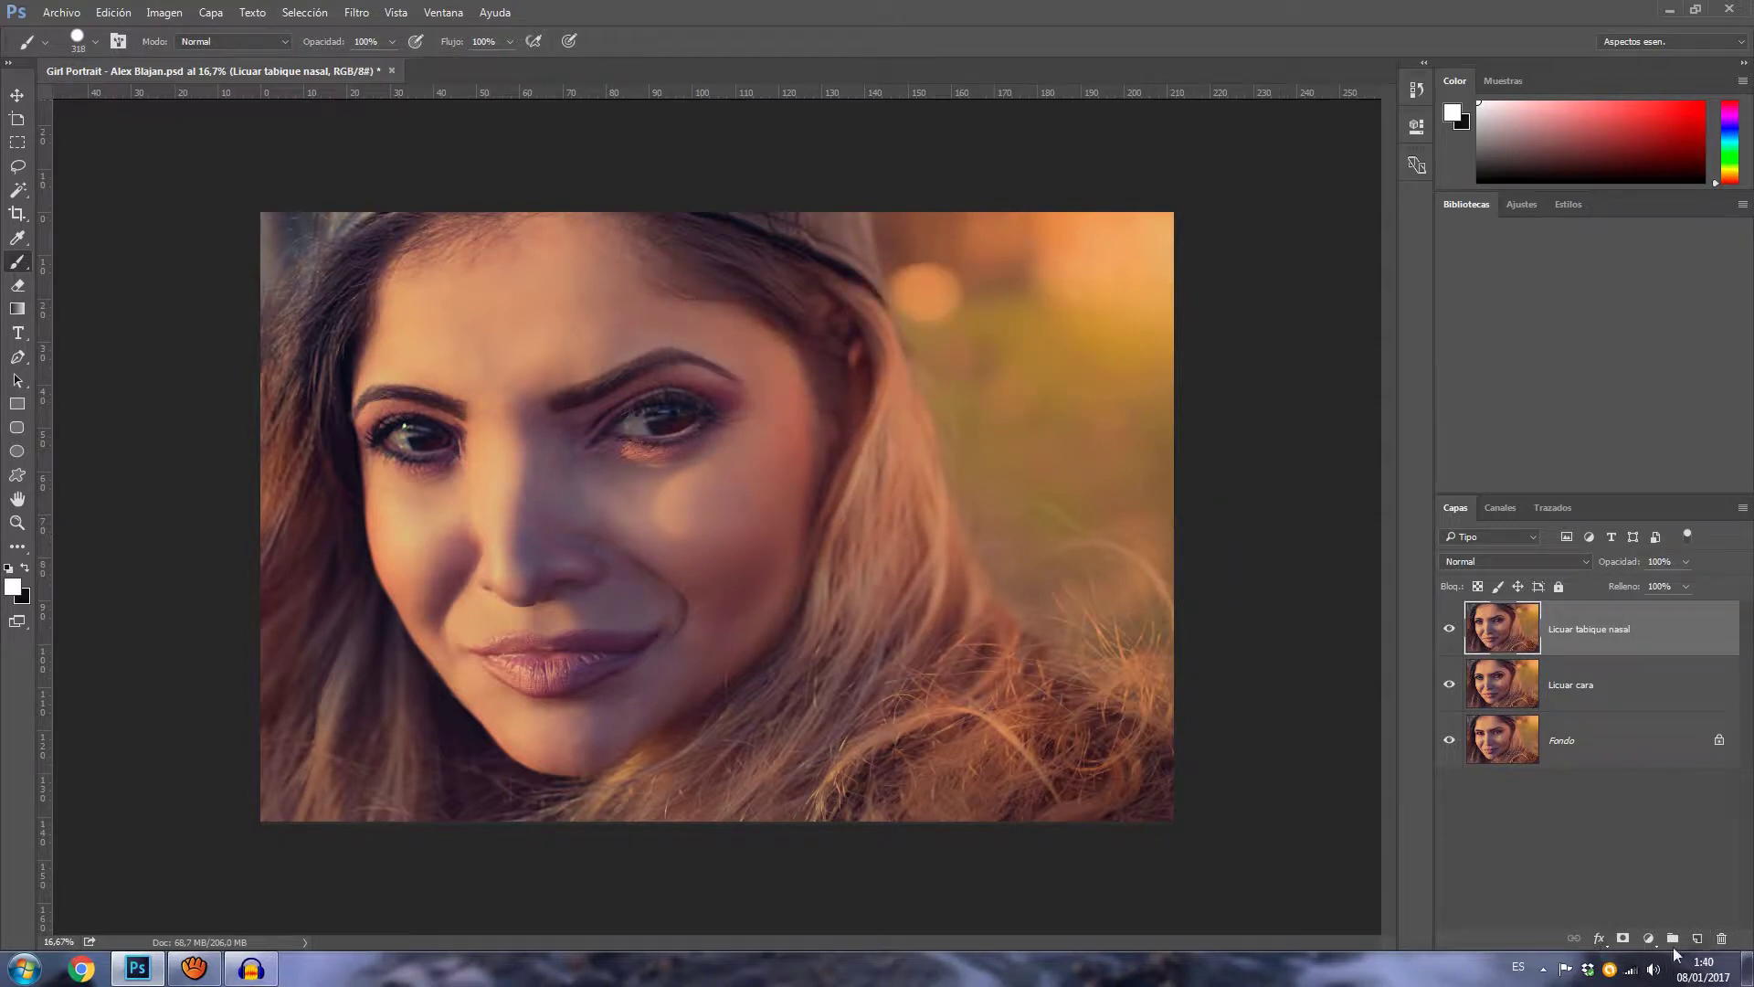
Add a black Hide All mask to Licuar tabique nasal and zoom in on the left eye
left_click(1622, 941, "alt")
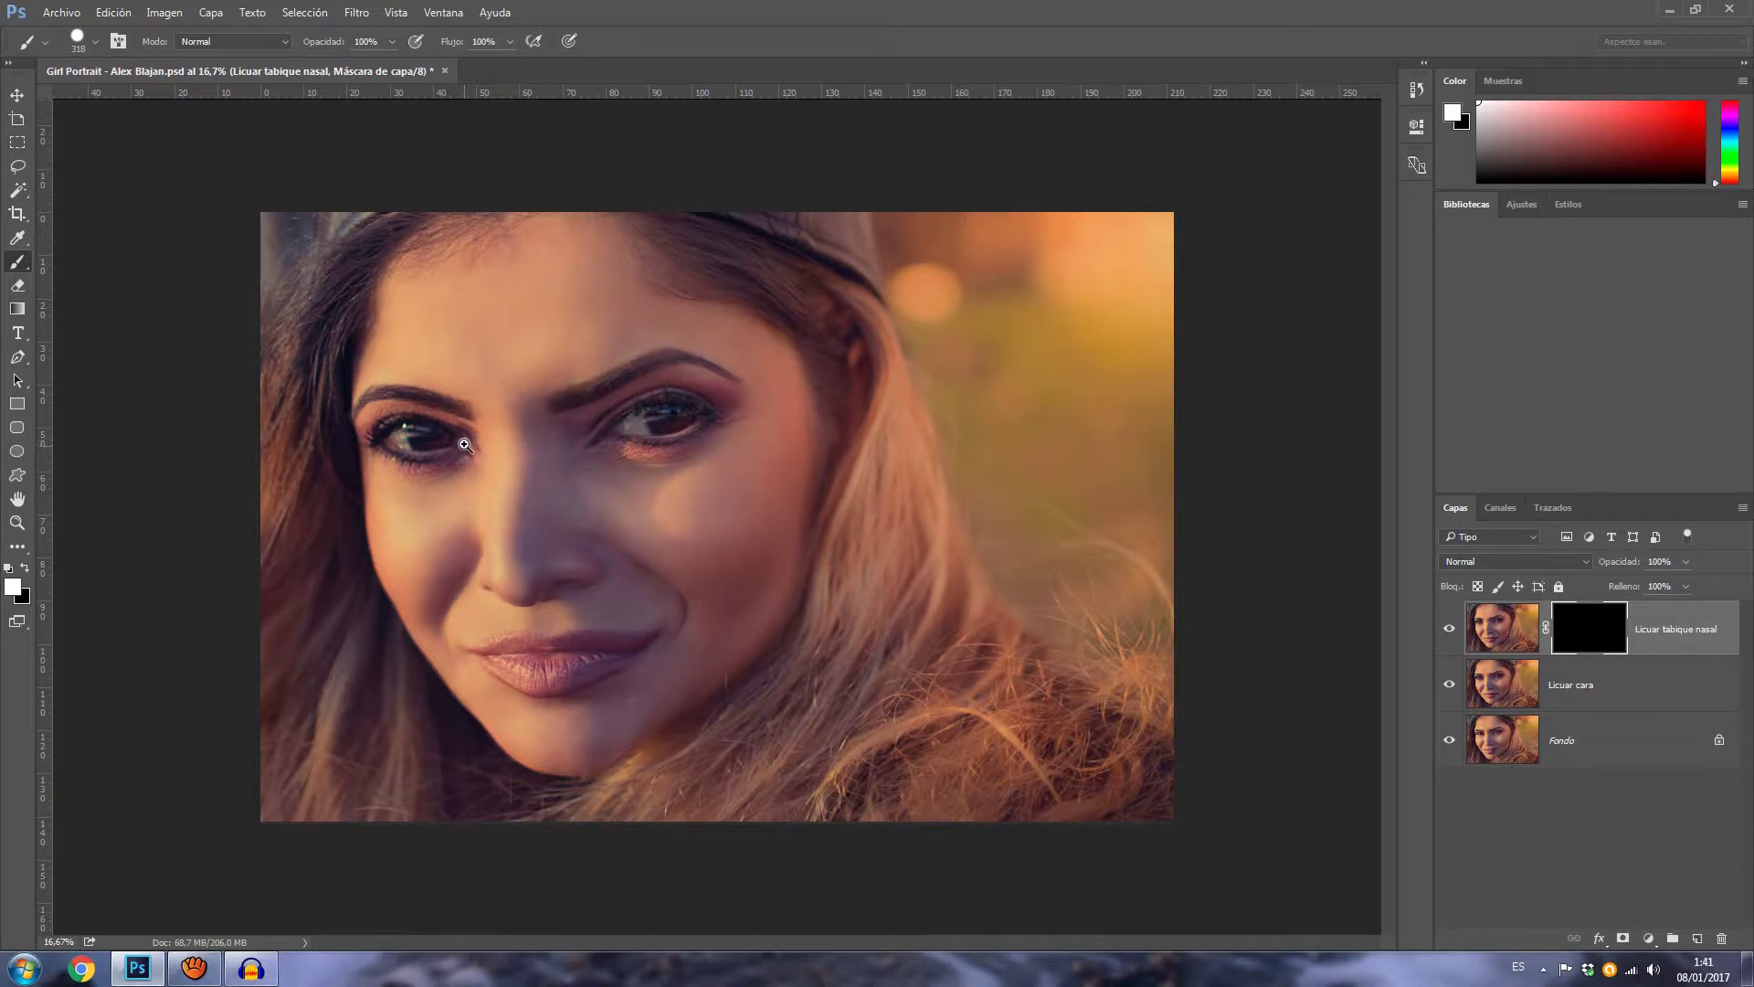
left_click(463, 444)
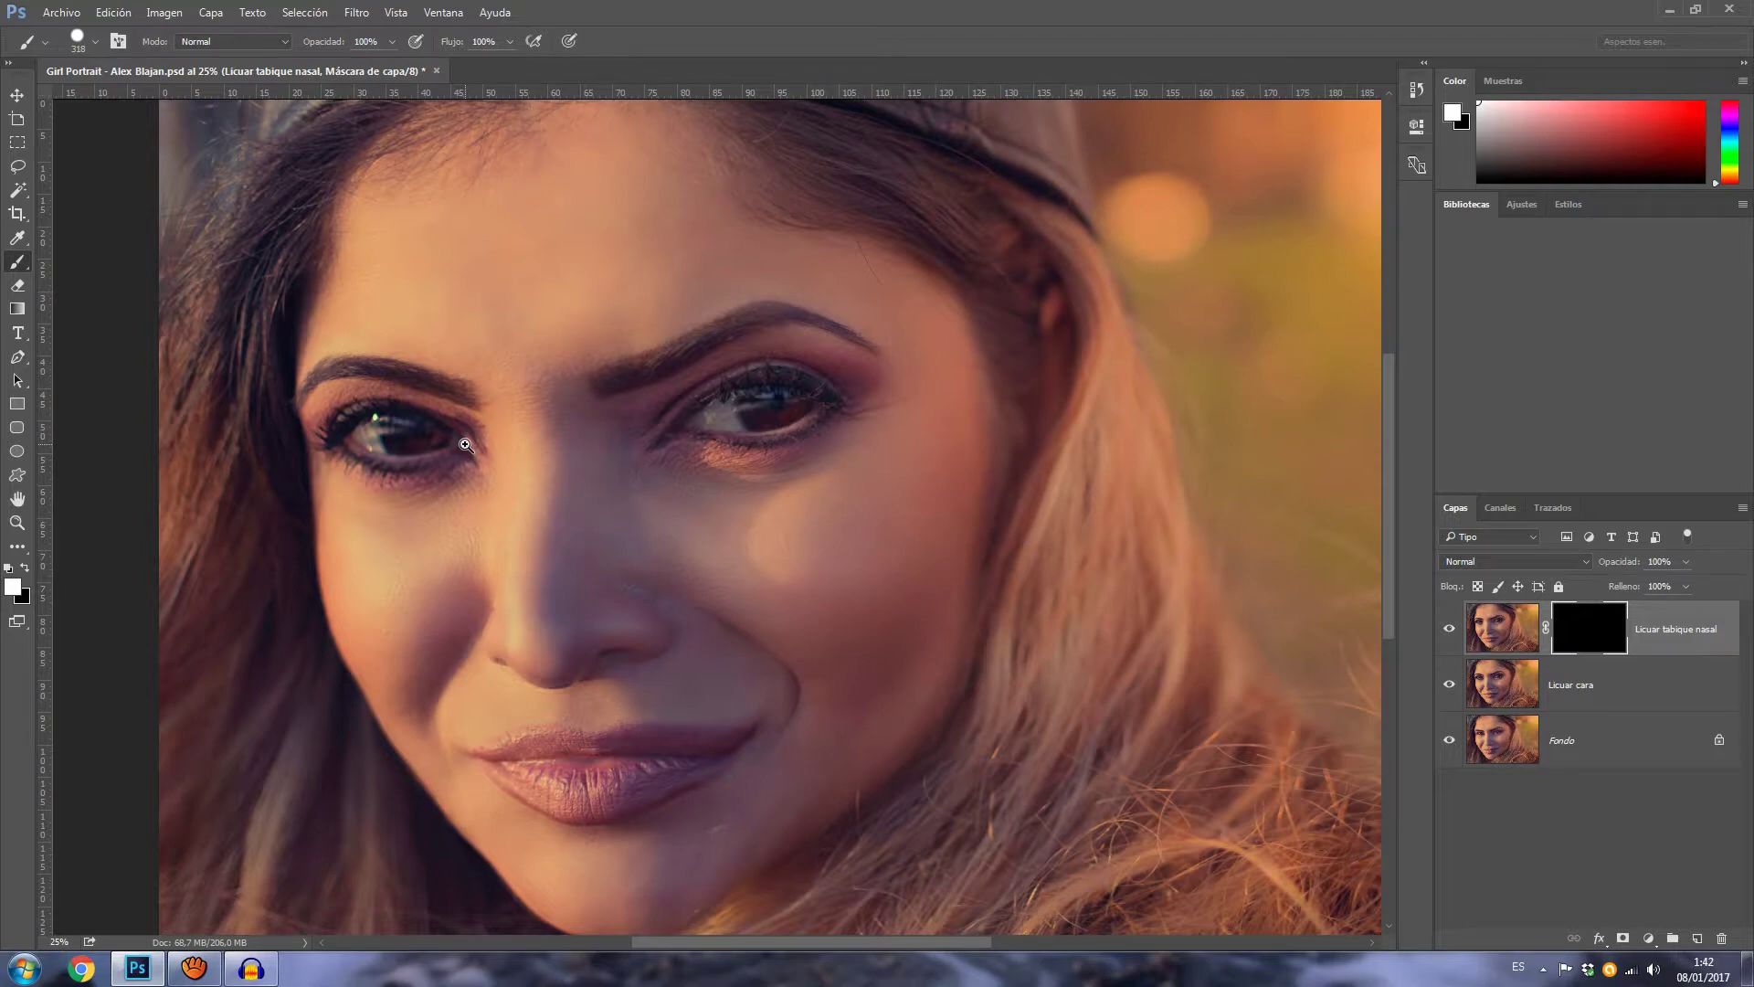
left_click(466, 444, "alt")
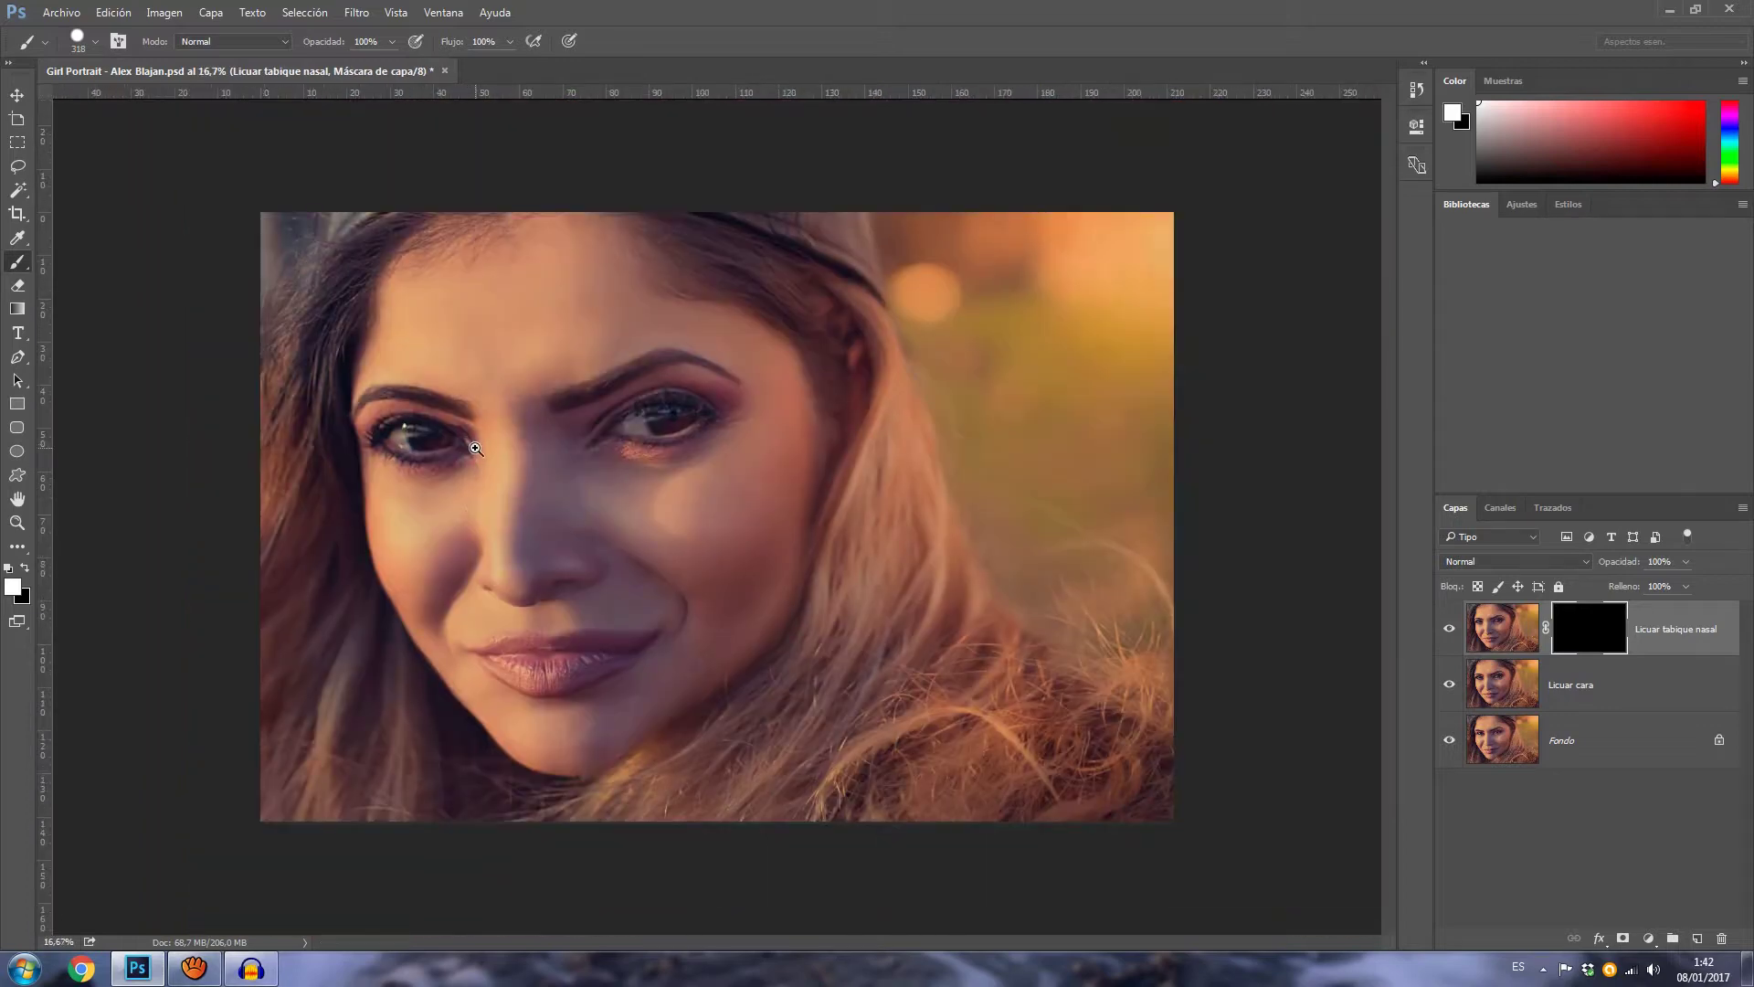
left_click(458, 461)
left_click(458, 461)
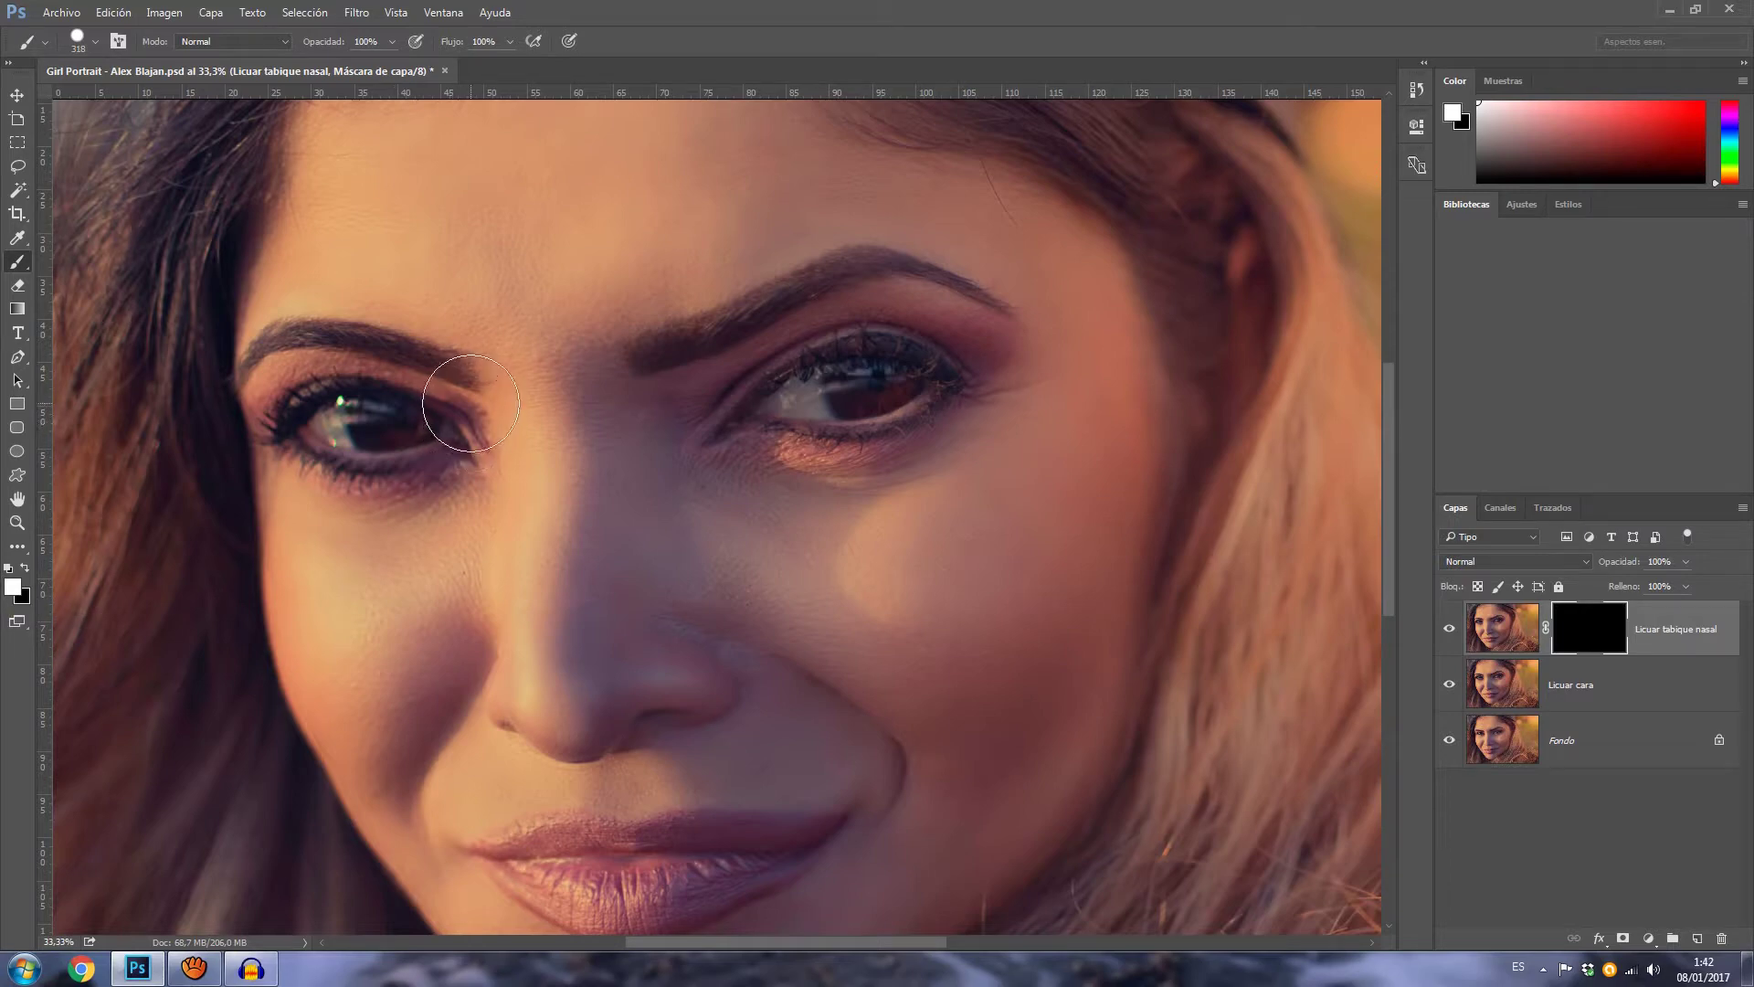
left_click_drag(474, 405, 496, 538)
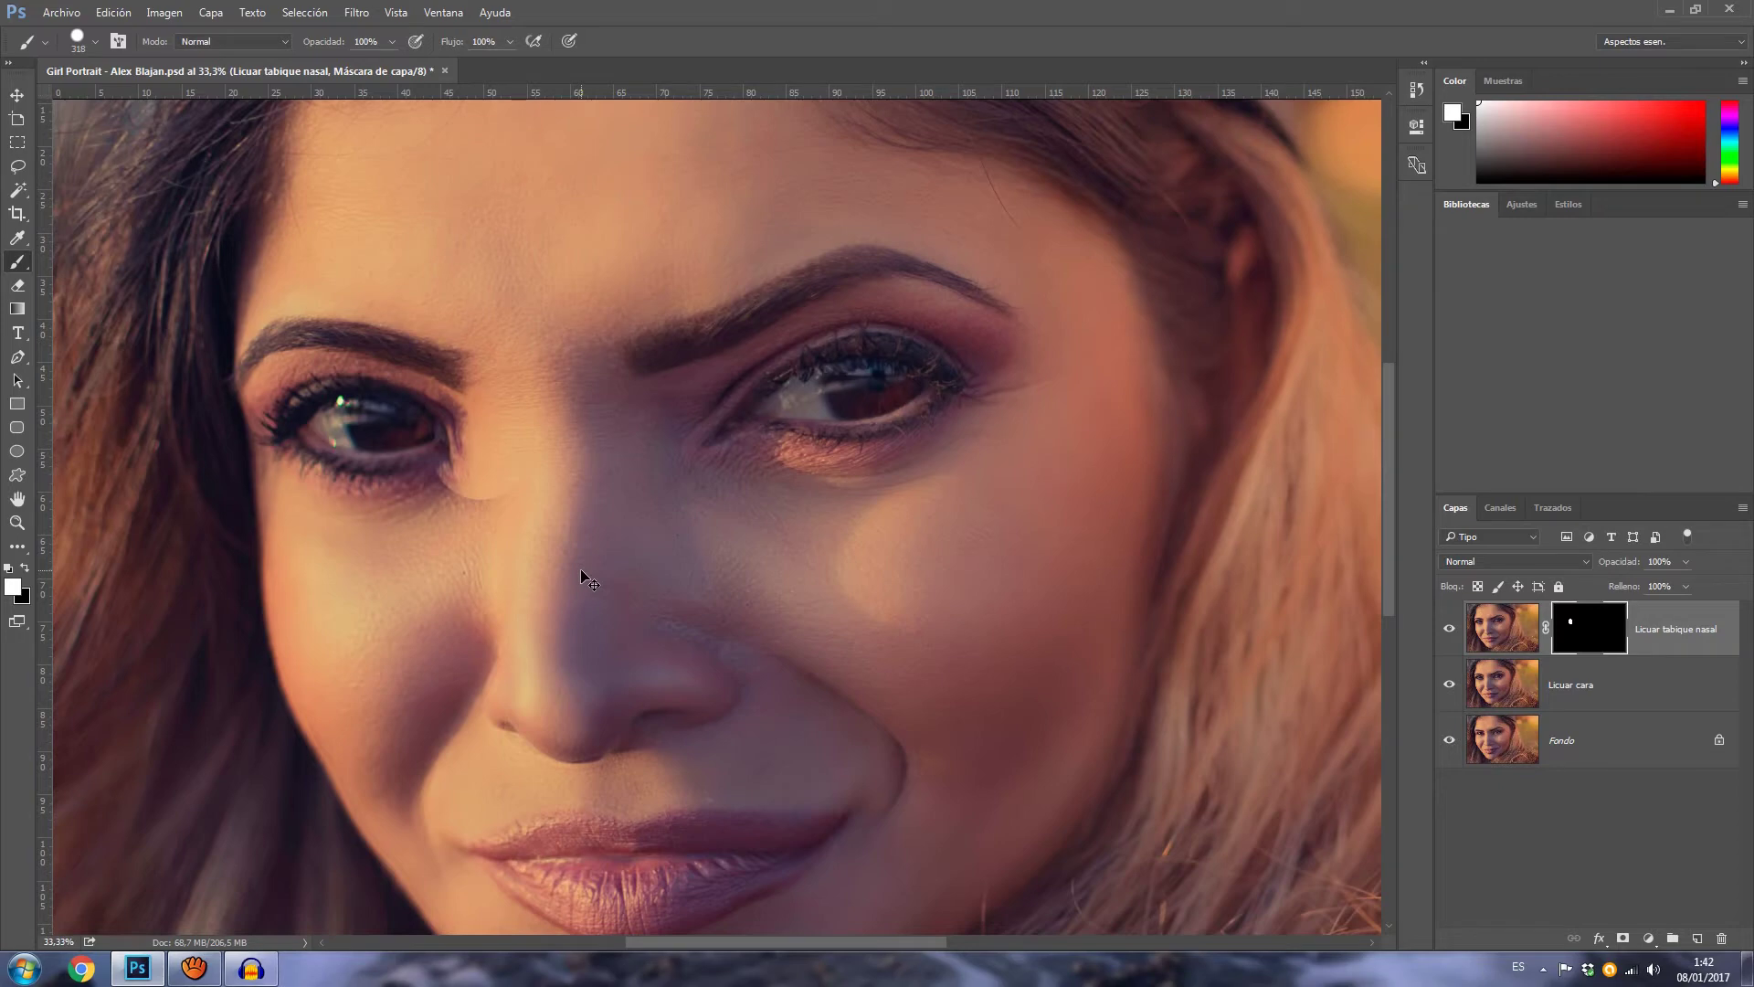
key("ctrl+z")
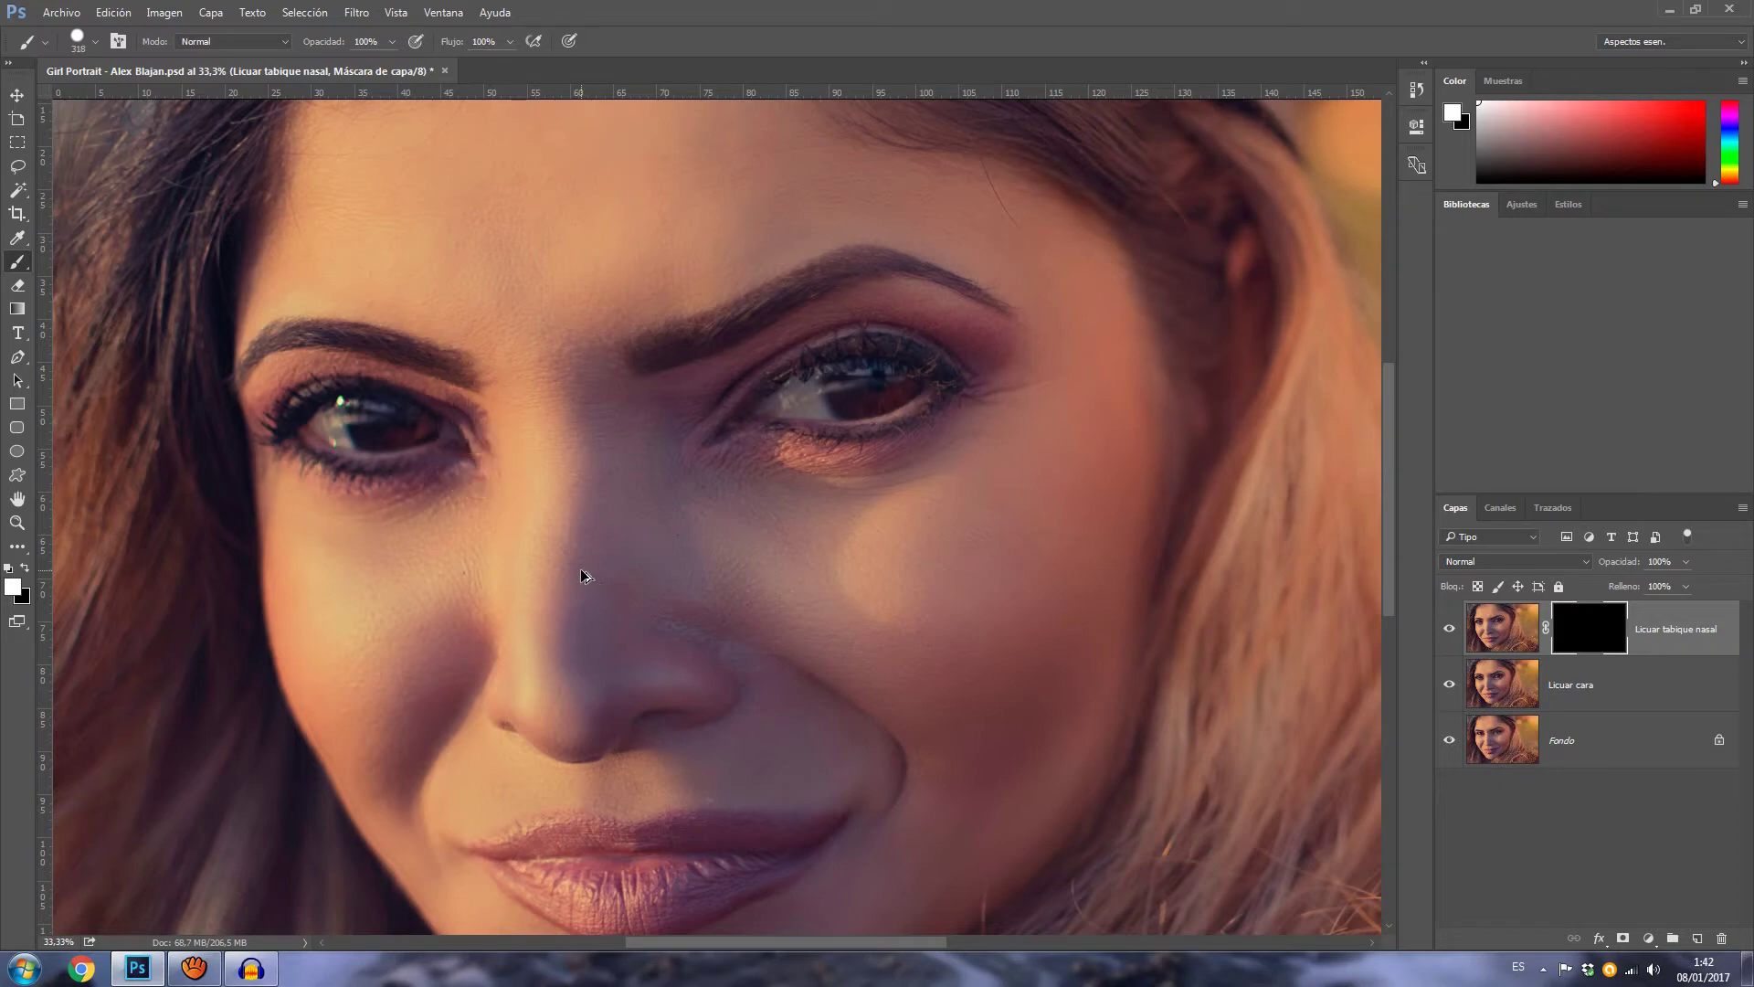